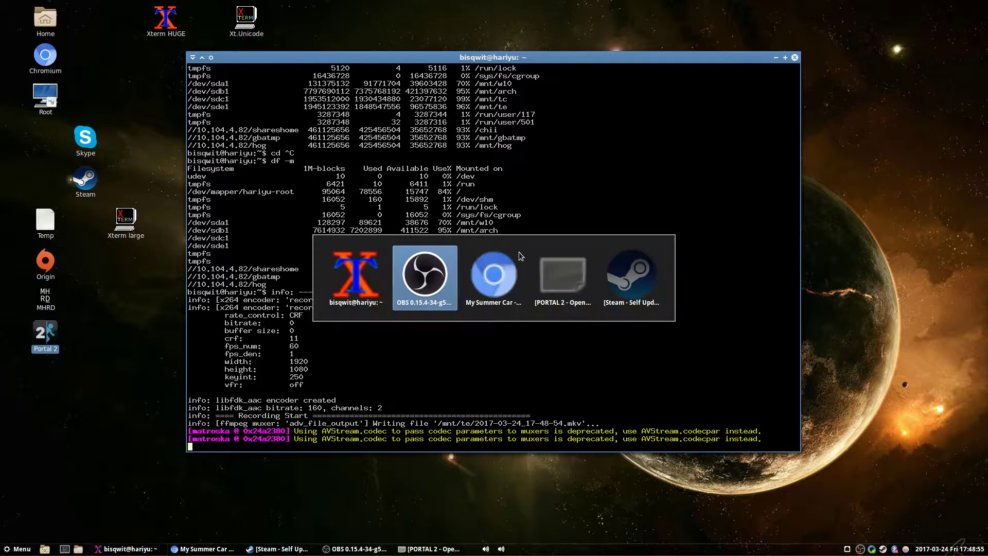
# - Use Alt+Tab to bring the Portal 2 main menu window to the front
pyautogui.press('Tab')
pyautogui.press('Tab')
pyautogui.press('Tab')
pyautogui.press('Tab')
pyautogui.press('Tab')
pyautogui.press('Tab')
pyautogui.press('Tab')
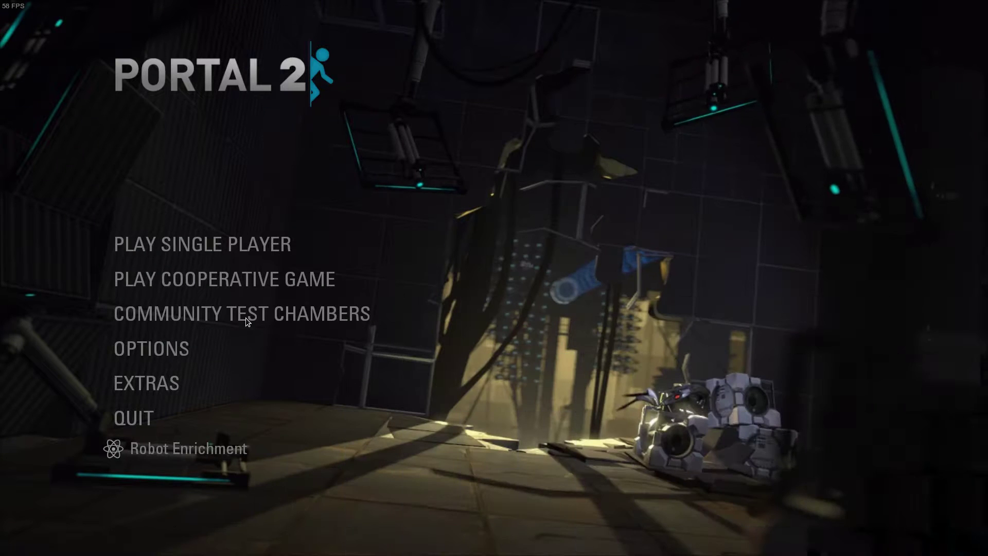
# - Select Name My Puzzle from the single-player community chamber queue and start it
pyautogui.click(245, 317)
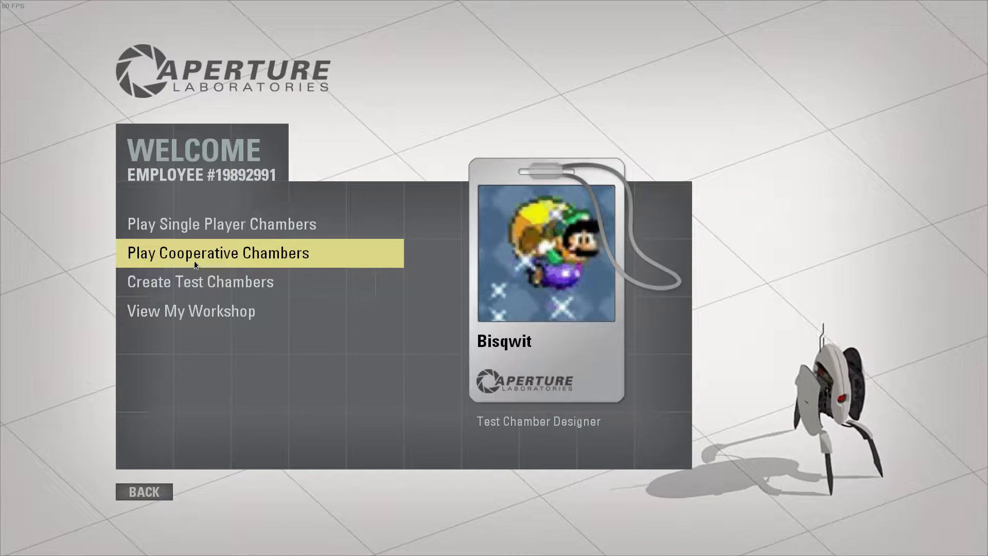
pyautogui.click(193, 261)
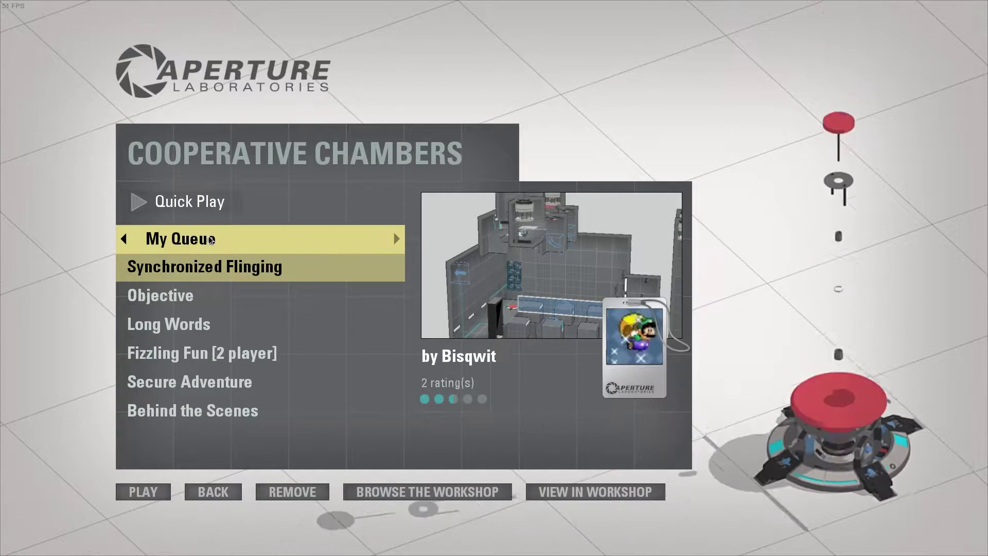
pyautogui.press('Escape')
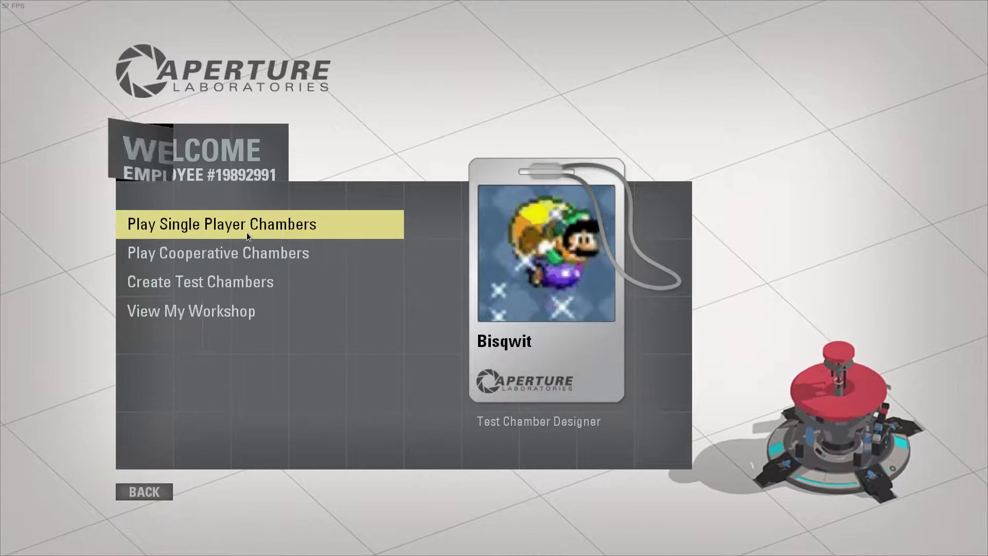
pyautogui.click(246, 233)
pyautogui.scroll(-4, 250, 347)
pyautogui.scroll(-4, 250, 385)
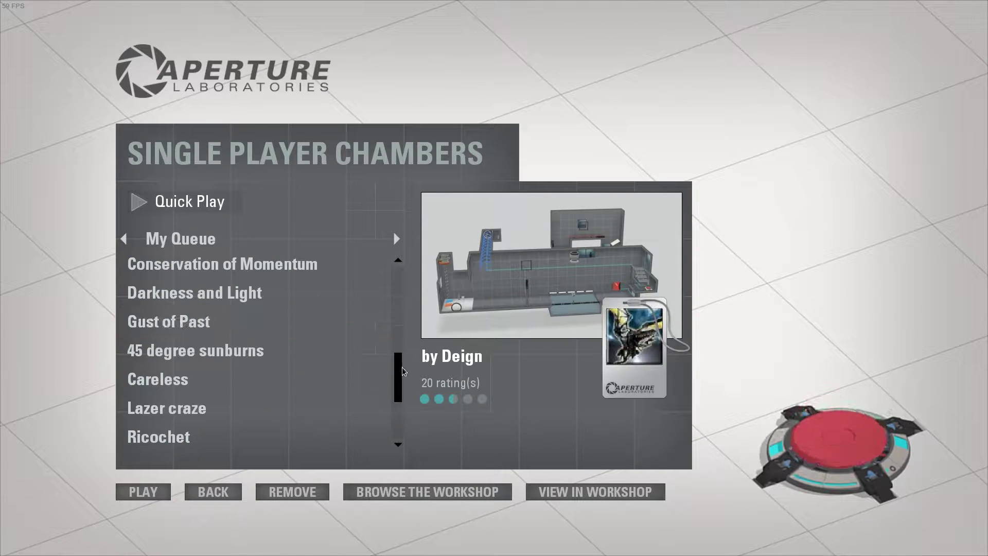
pyautogui.moveTo(400, 362); pyautogui.dragTo(401, 434)
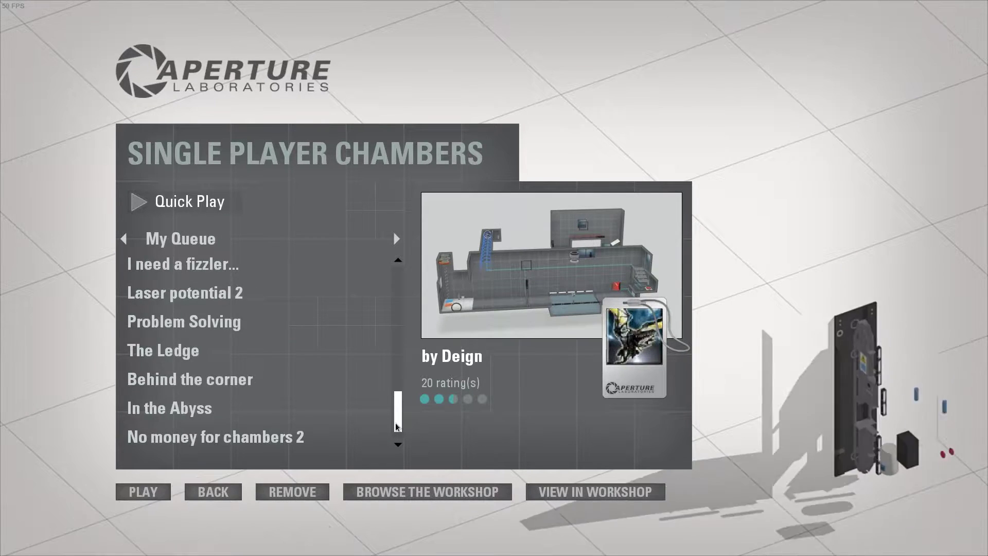
pyautogui.scroll(-3, 312, 384)
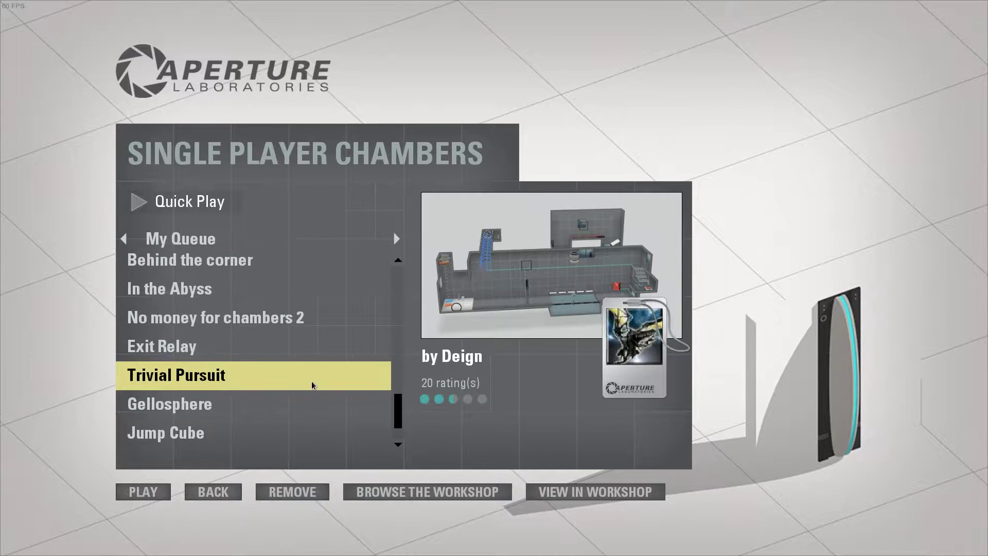
pyautogui.scroll(-3, 312, 384)
pyautogui.click(254, 437)
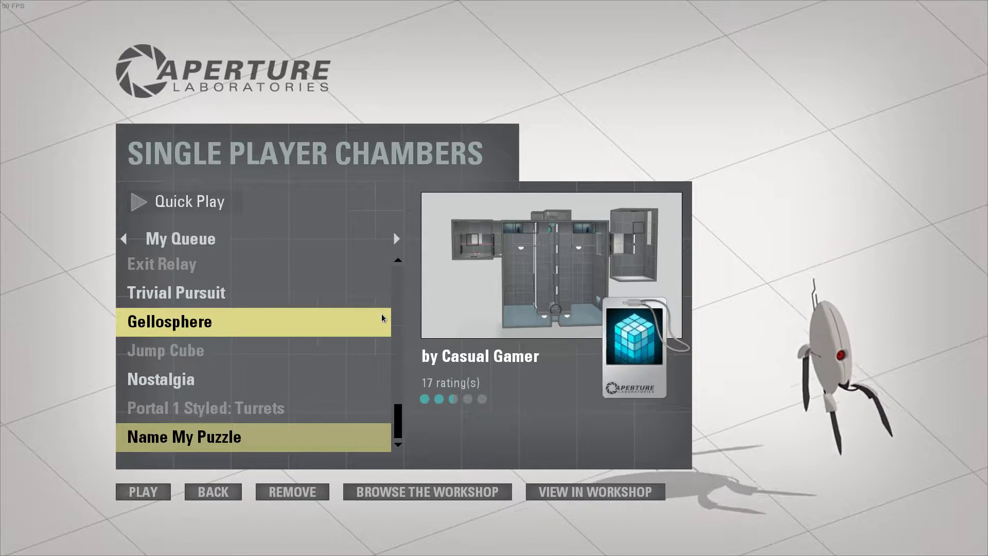
pyautogui.click(141, 494)
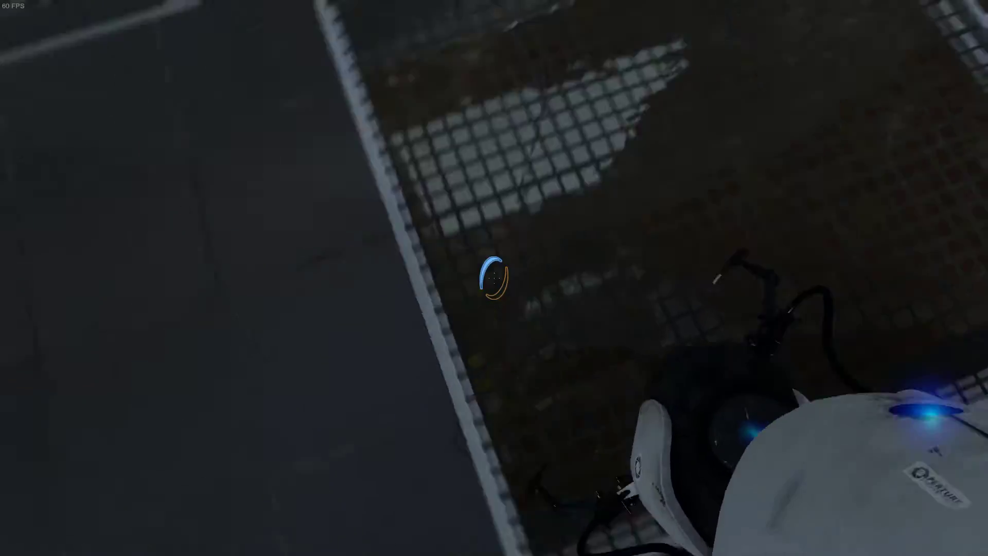
# - Go through a portal, fire an orange portal on the white wall and enter the chamber
pyautogui.press('w')
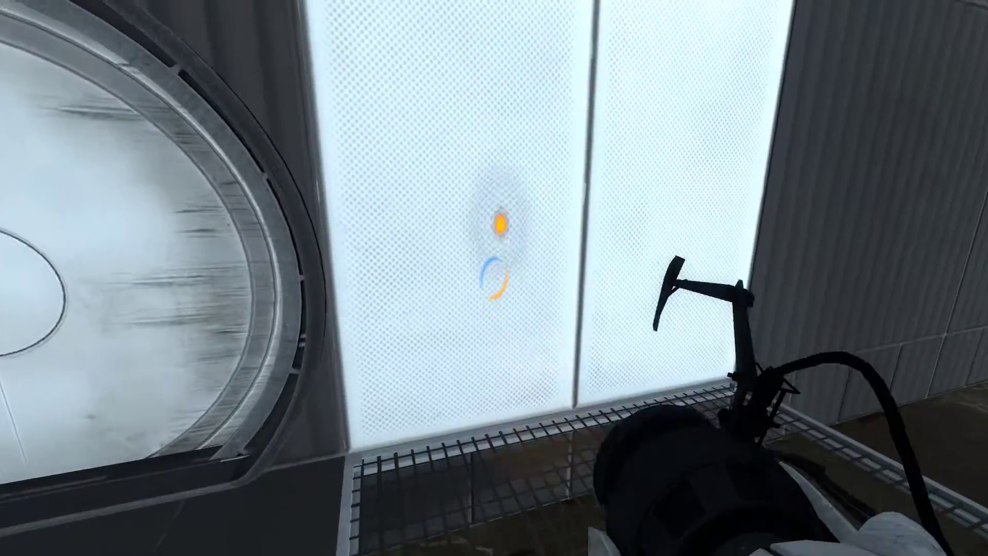
pyautogui.click(493, 254)
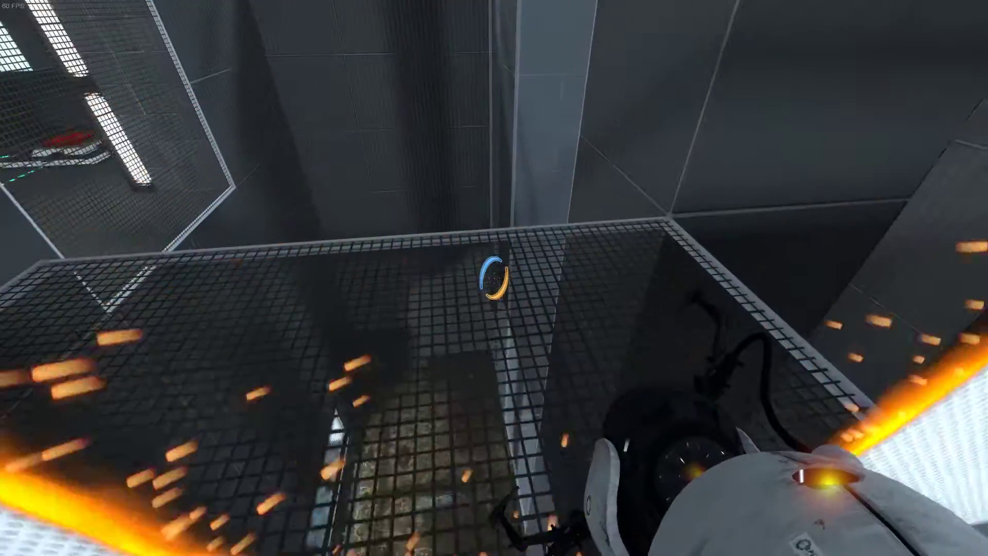
pyautogui.press('w')
pyautogui.press('w')
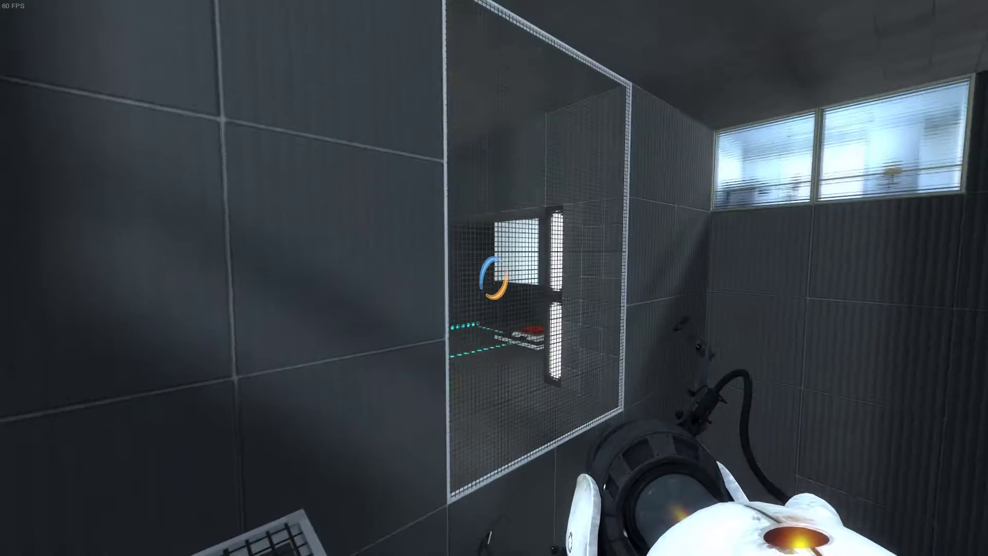
pyautogui.press('w')
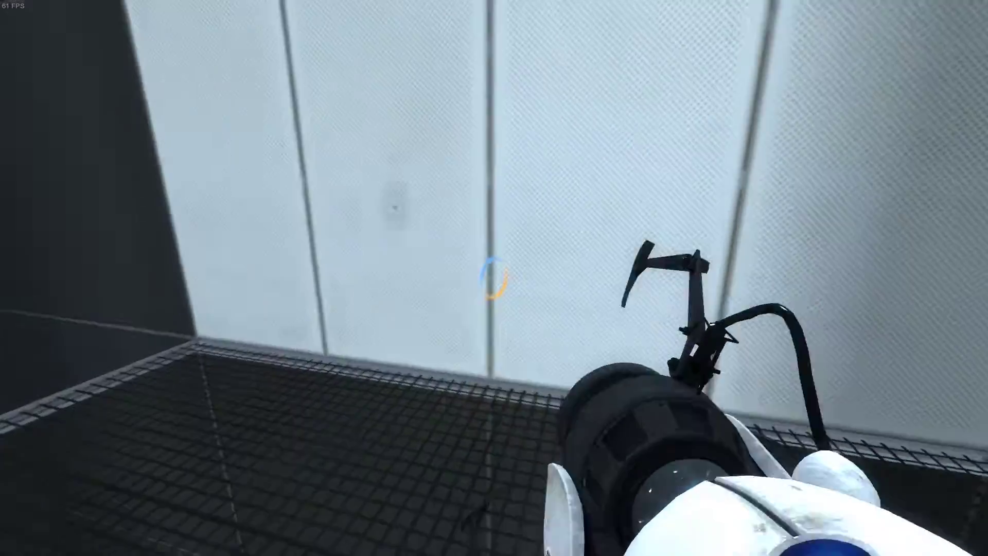
pyautogui.rightClick(494, 278)
pyautogui.press('w')
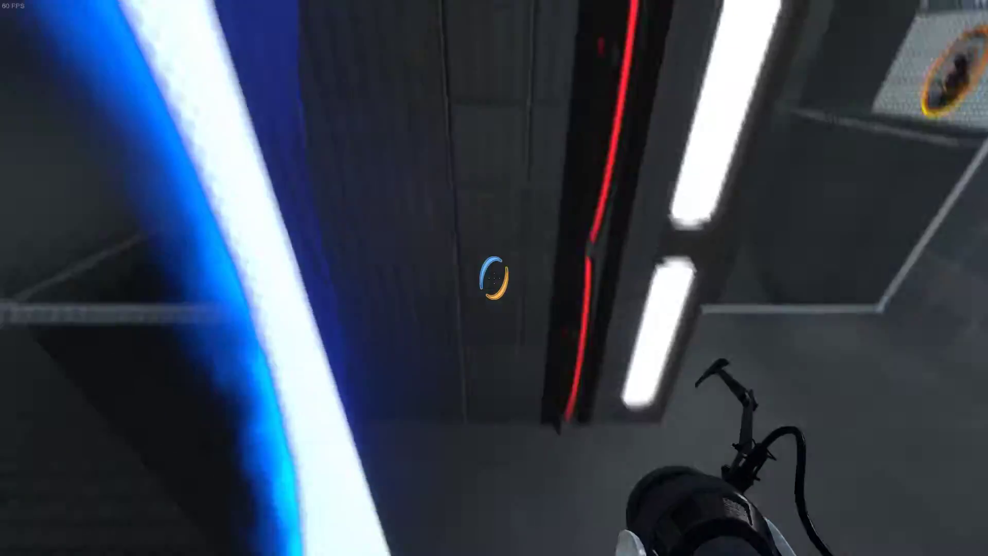
# - Walk past the floating cube along the blue dots toward the floor button
pyautogui.press('w')
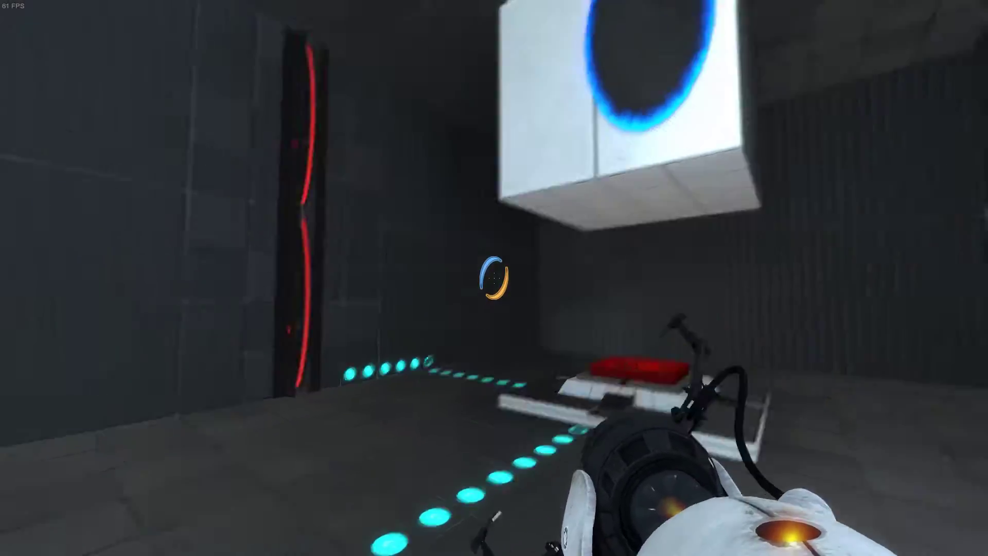
pyautogui.press('w')
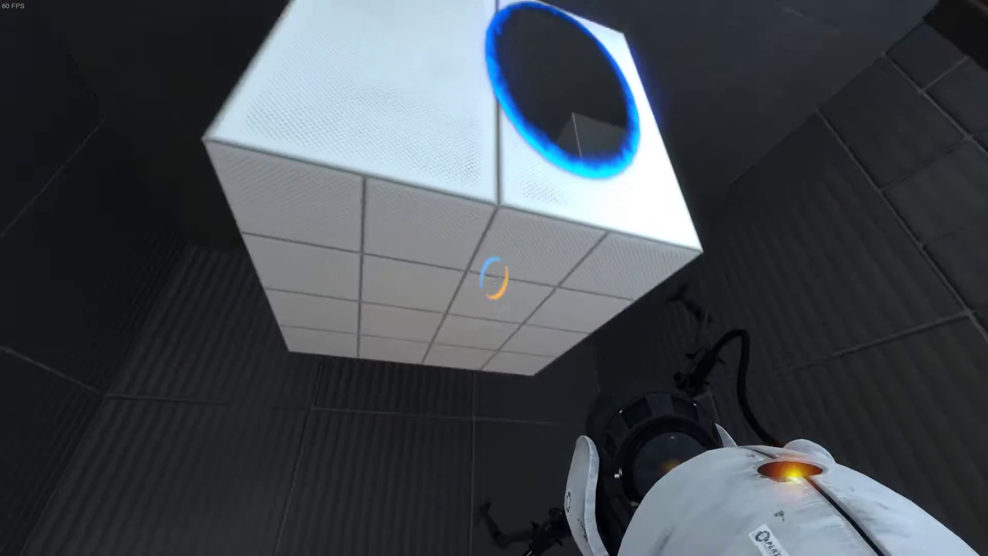
pyautogui.press('w')
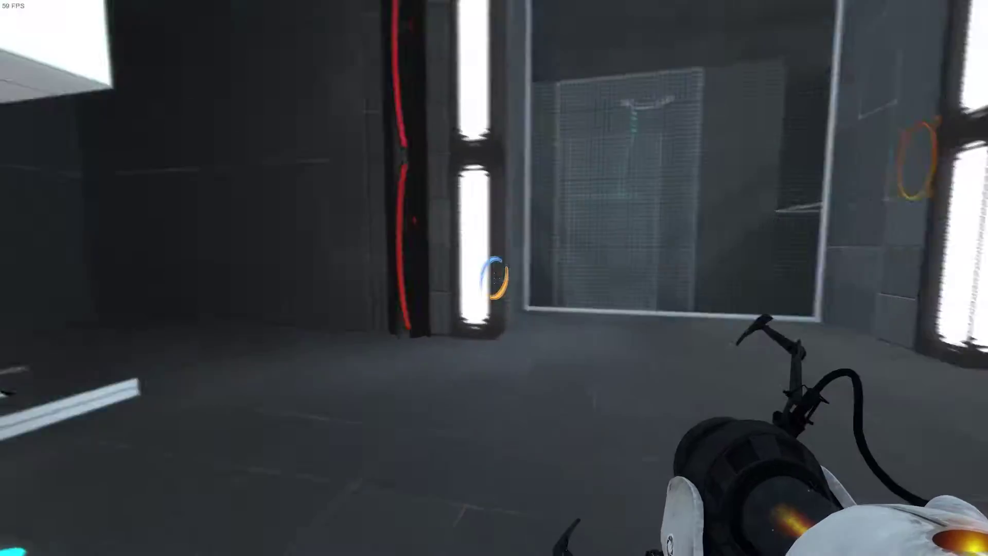
pyautogui.press('w')
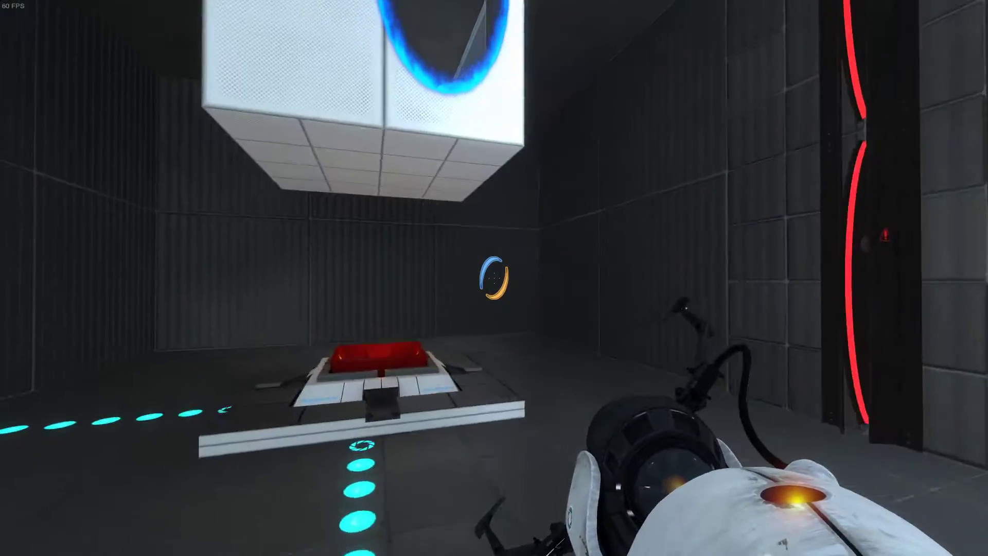
pyautogui.press('w')
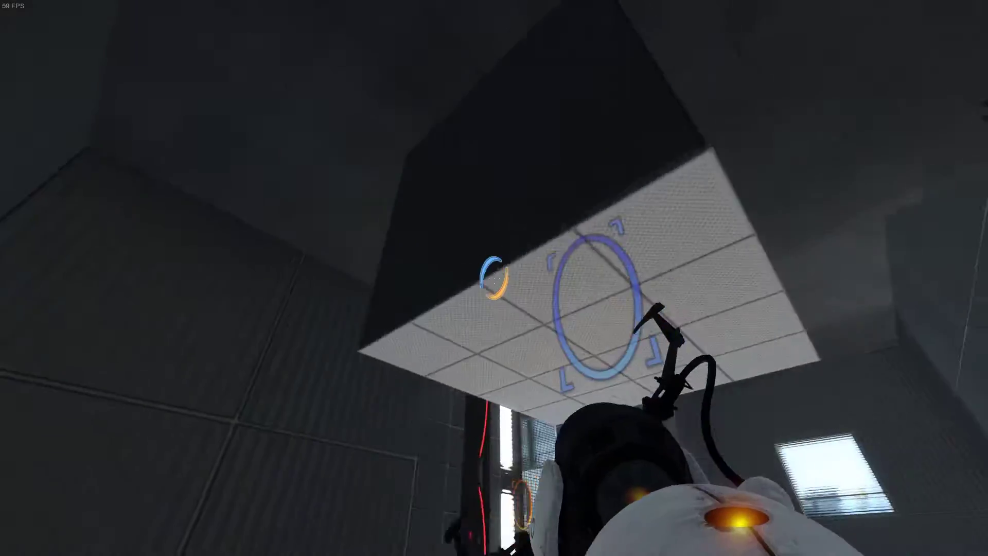
pyautogui.press('w')
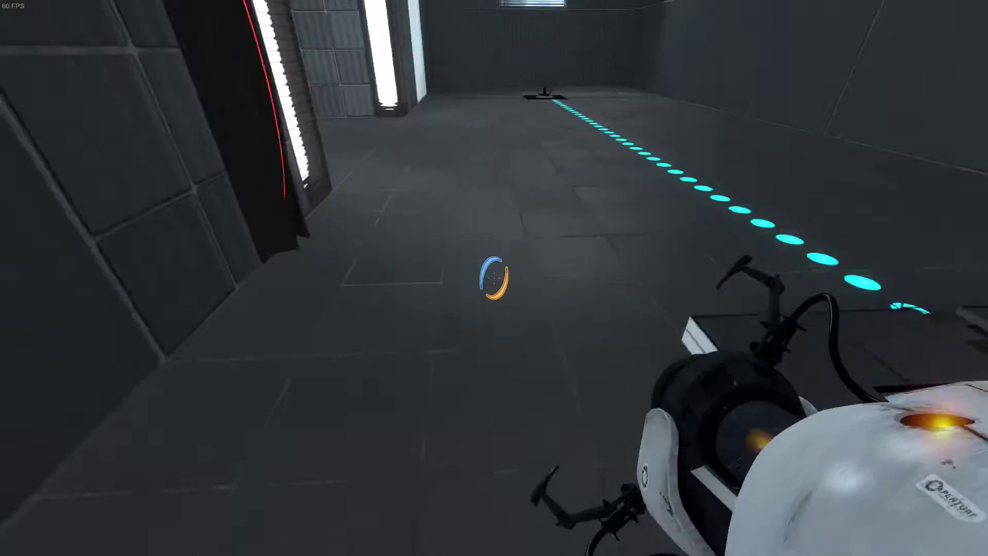
pyautogui.press('w')
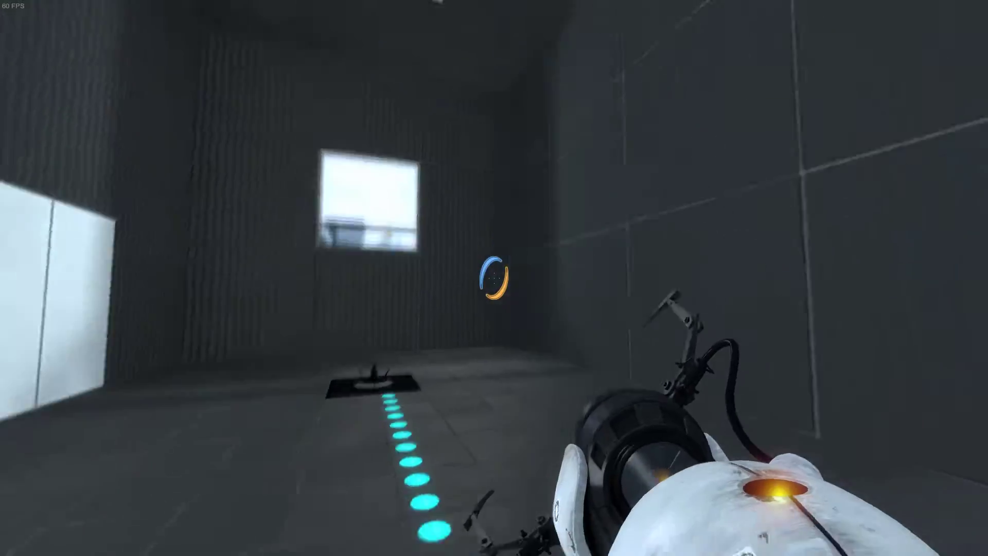
pyautogui.press('w')
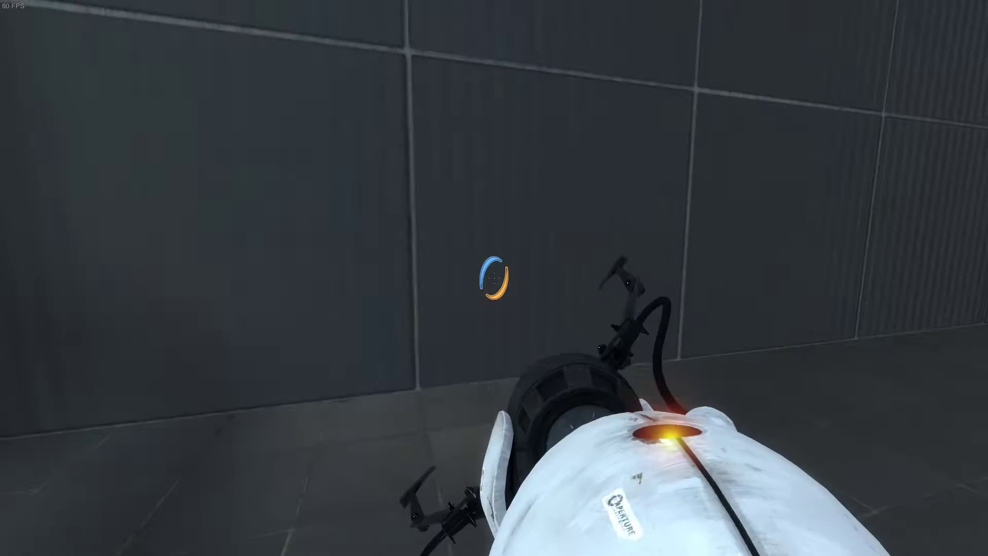
pyautogui.press('w')
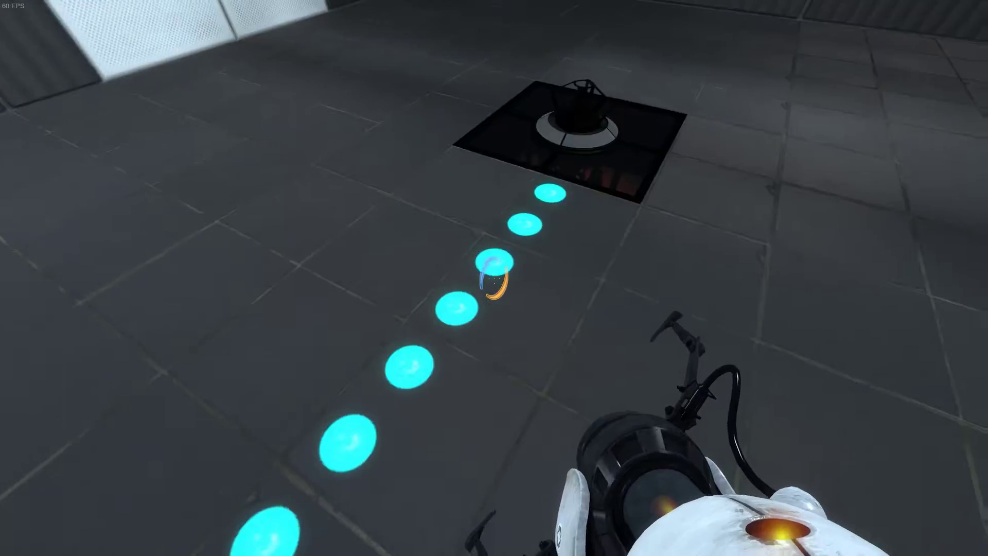
# - Cross the chamber past the mesh wall and fire an orange portal onto the white panel
pyautogui.press('w')
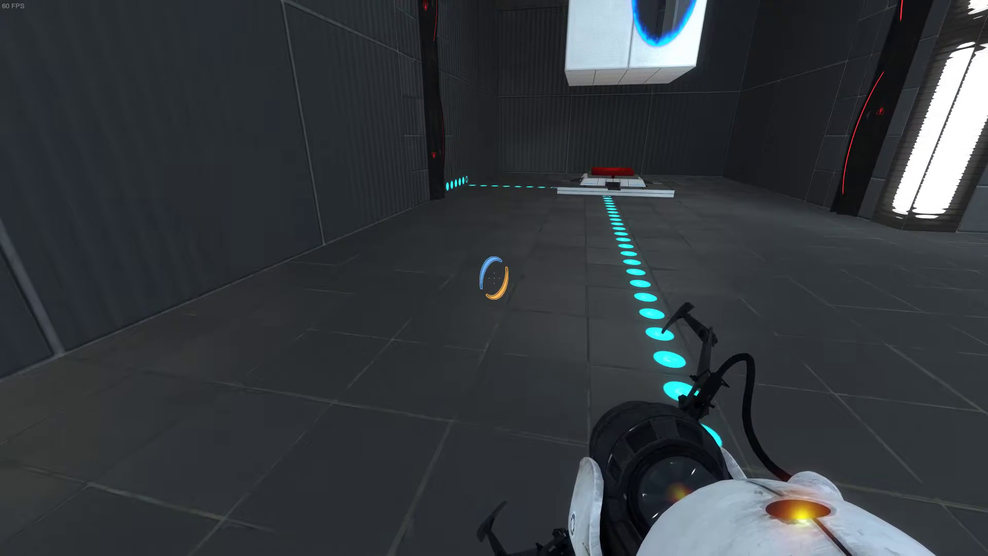
pyautogui.press('w')
pyautogui.press('w')
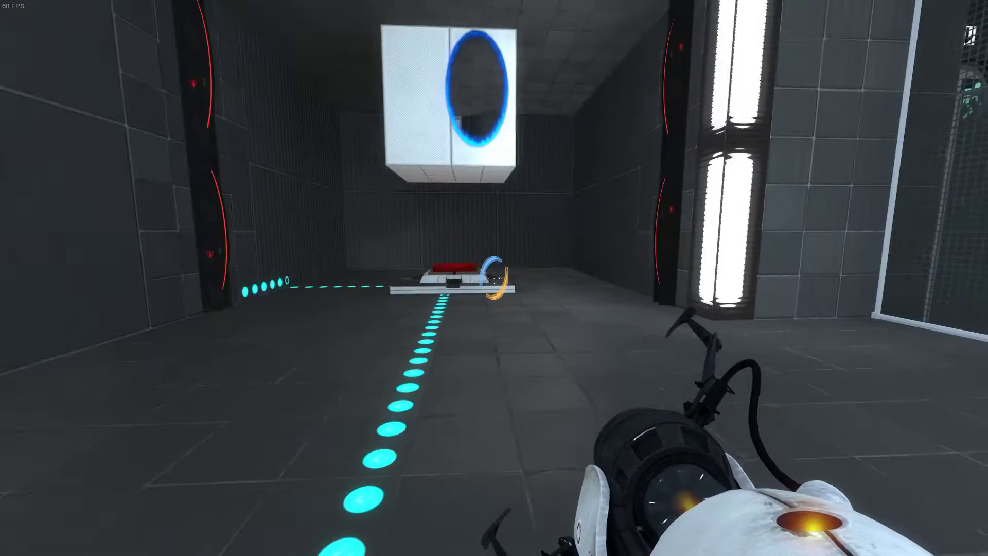
pyautogui.press('w')
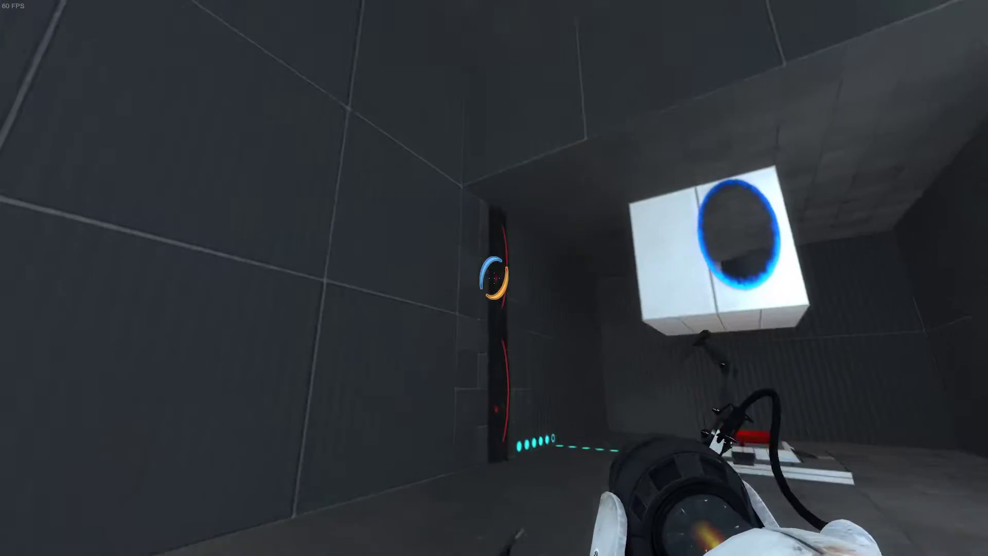
pyautogui.press('w')
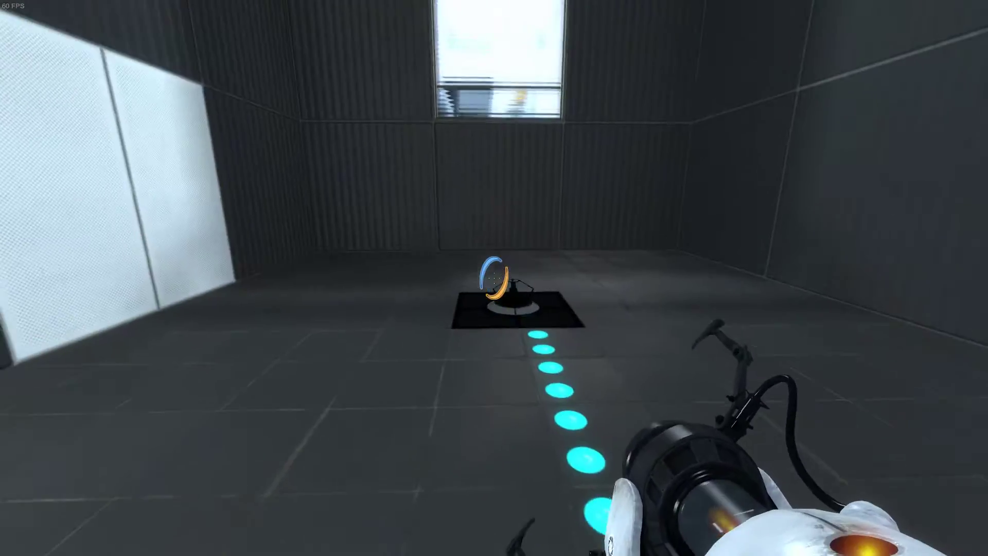
pyautogui.press('w')
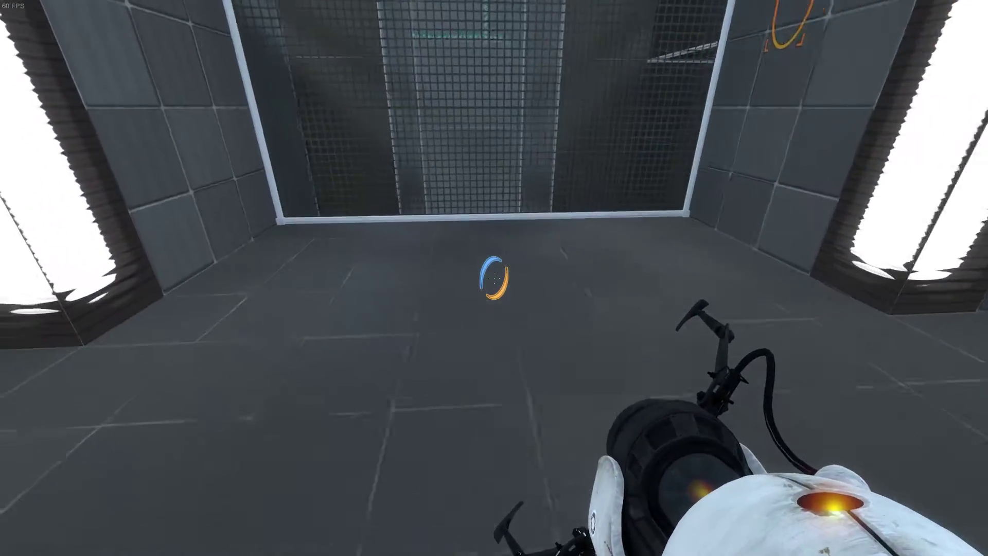
pyautogui.press('w')
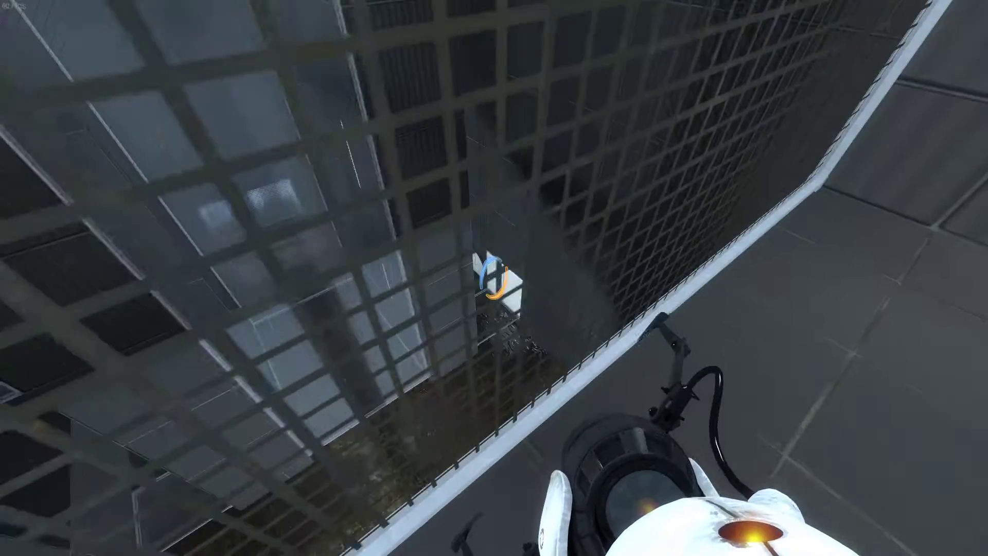
pyautogui.press('w')
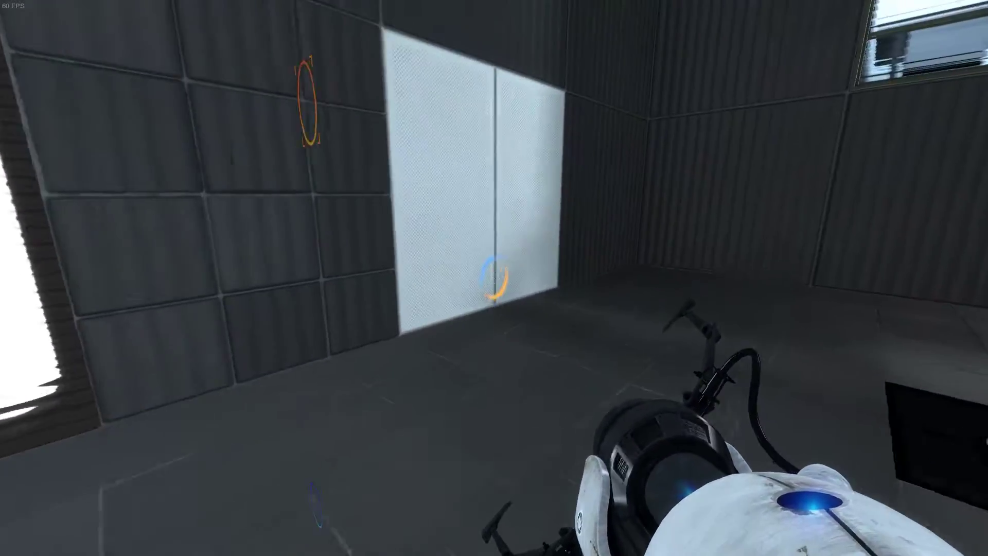
pyautogui.rightClick(494, 278)
# - Pass through the orange portal and cross the water chamber into the corridor
pyautogui.press('w')
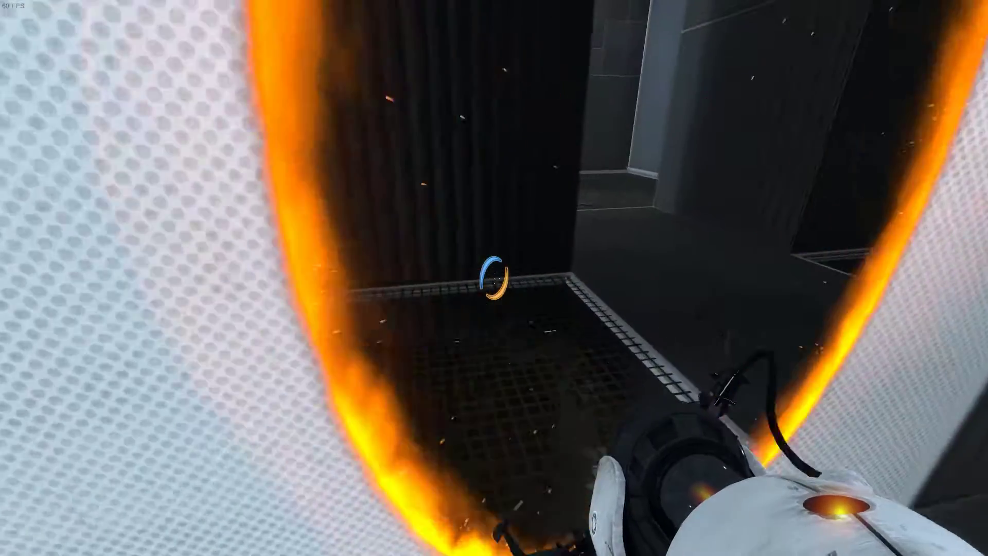
pyautogui.press('w')
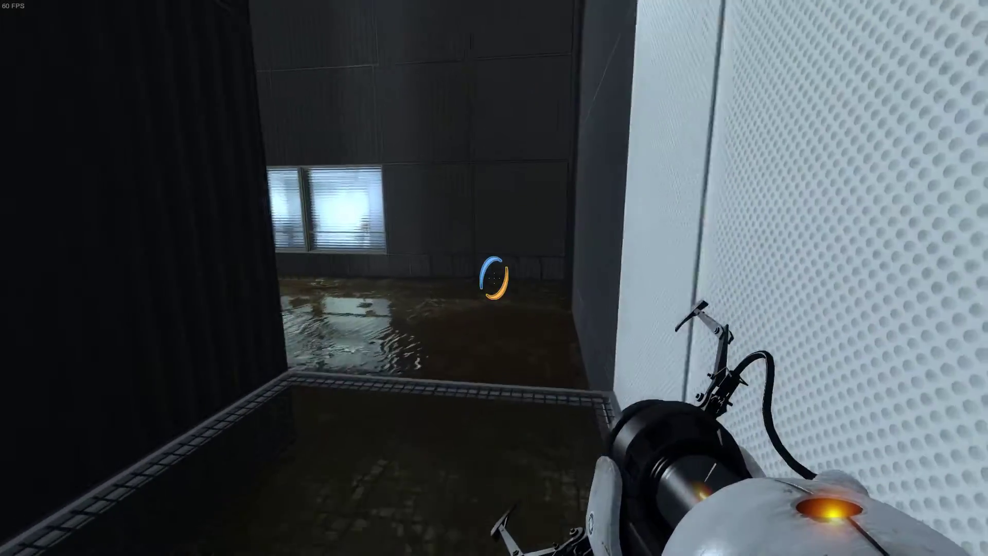
pyautogui.press('w')
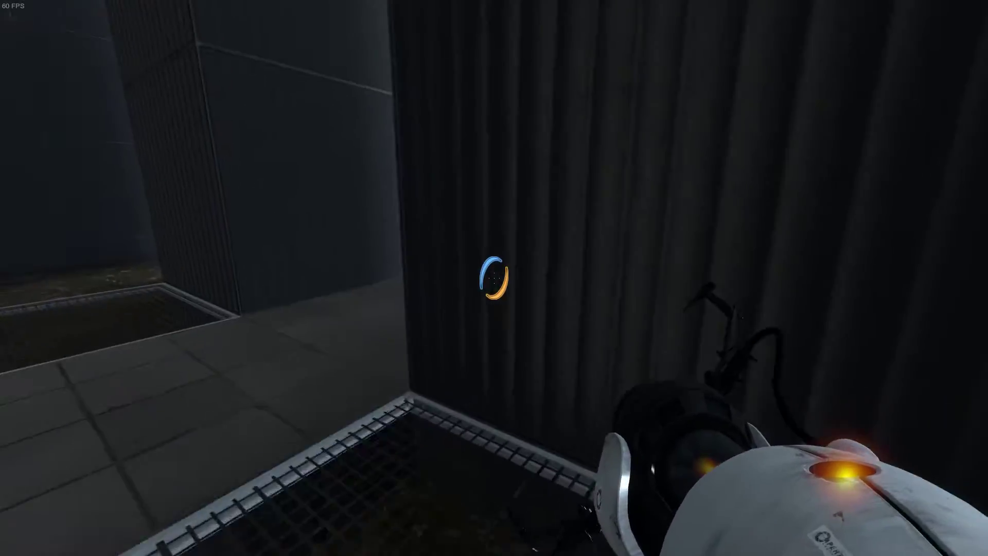
pyautogui.press('w')
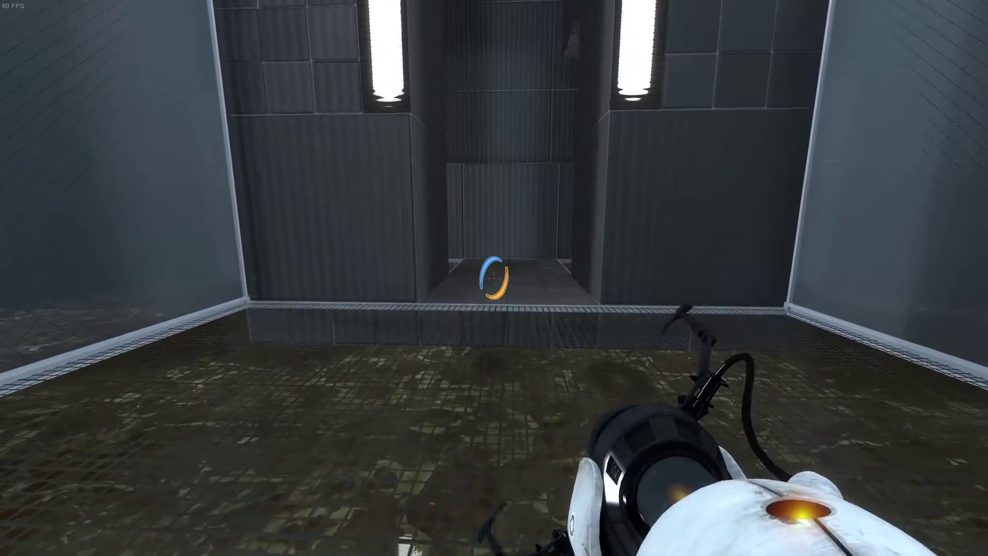
pyautogui.press('w')
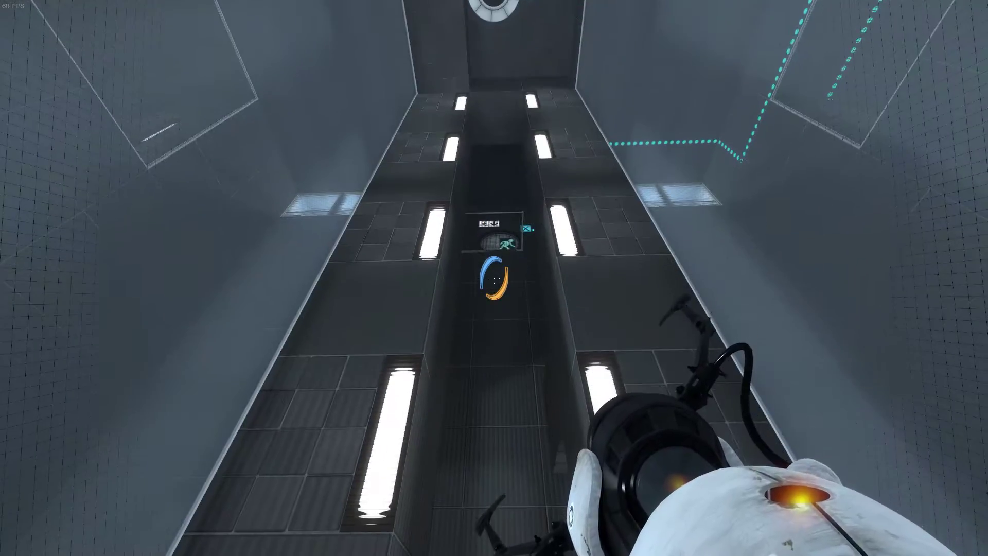
pyautogui.press('w')
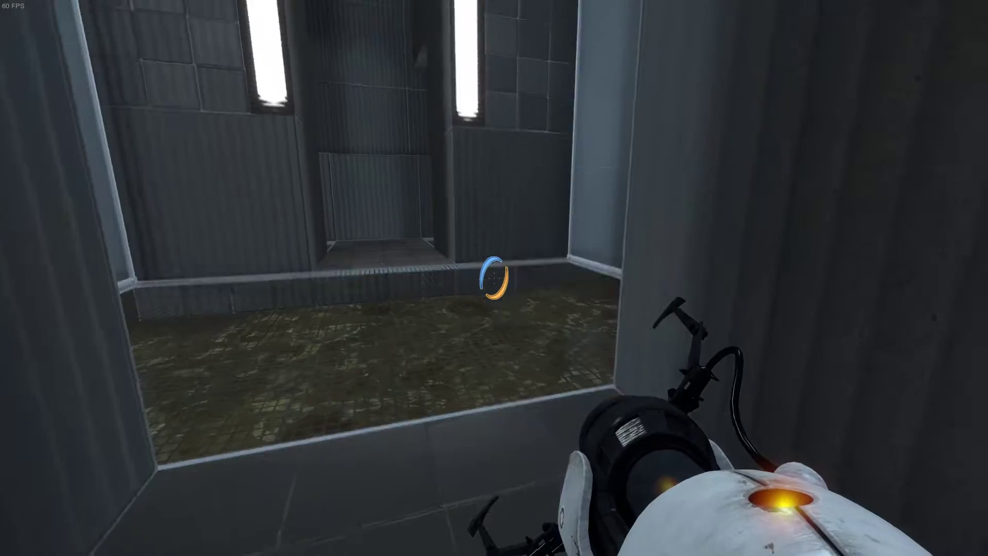
pyautogui.press('w')
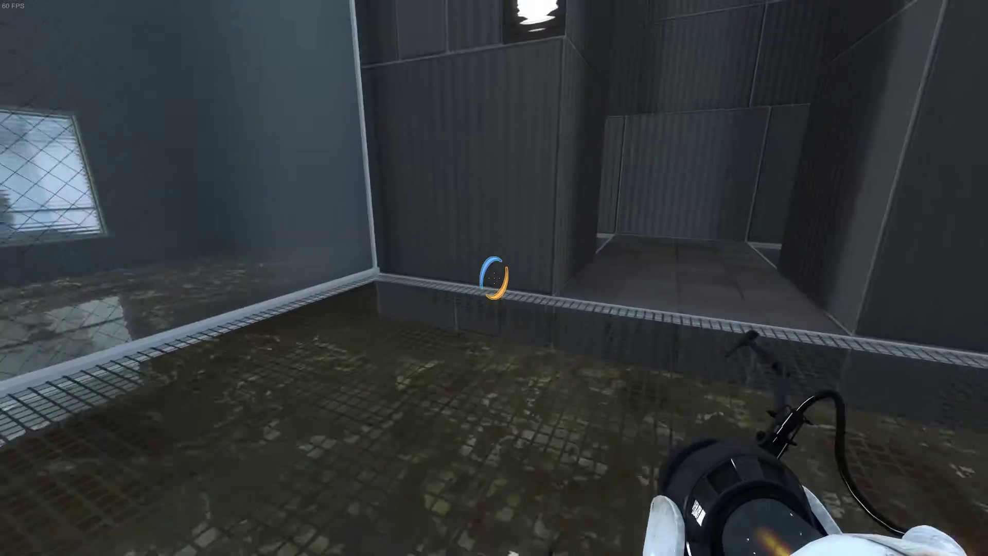
pyautogui.press('w')
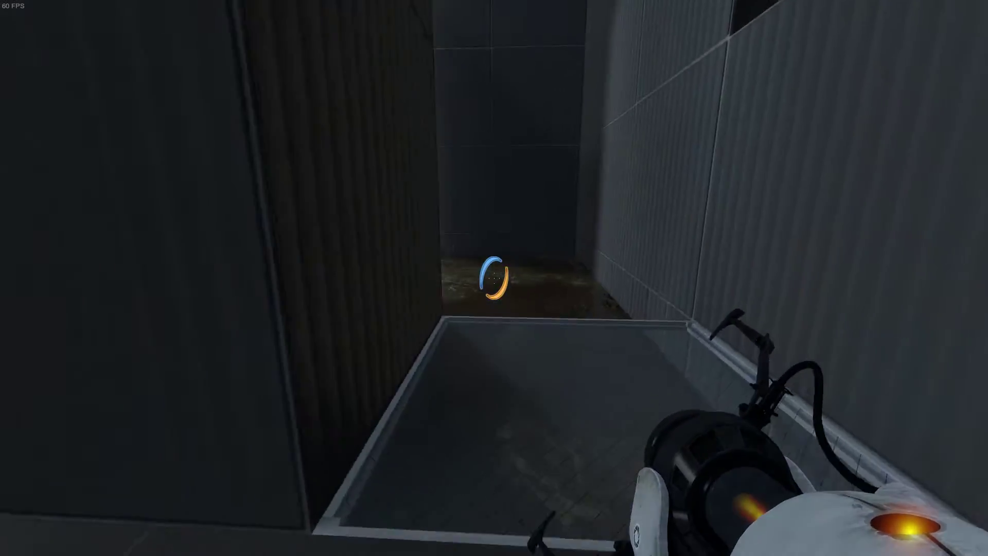
pyautogui.press('w')
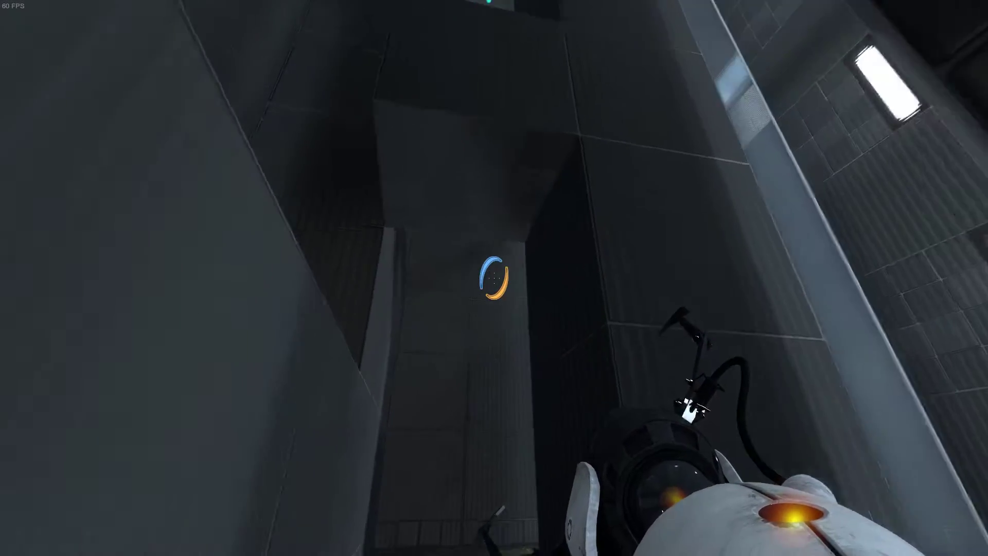
pyautogui.press('w')
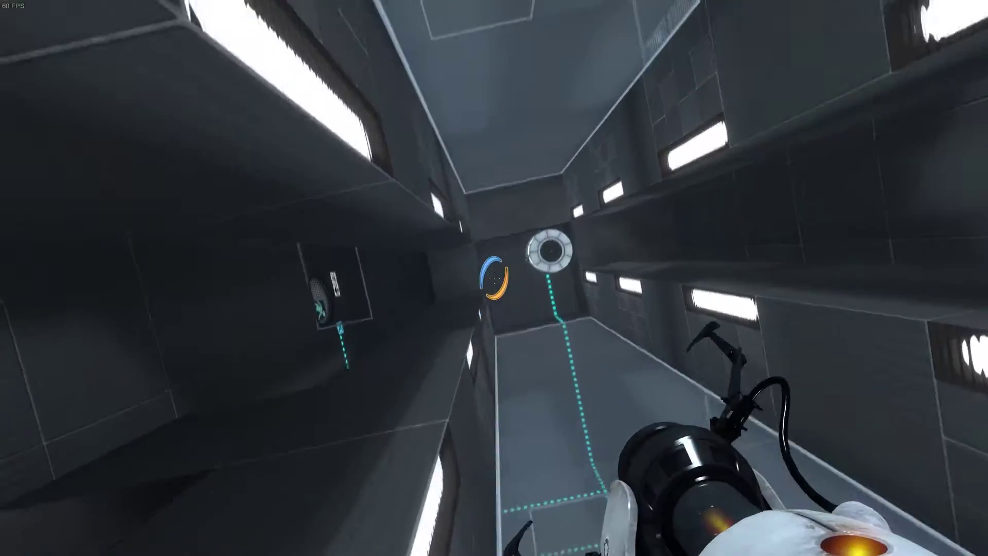
# - Climb the tall shaft onto the glass floor and face the corridor to the exit door
pyautogui.press('w')
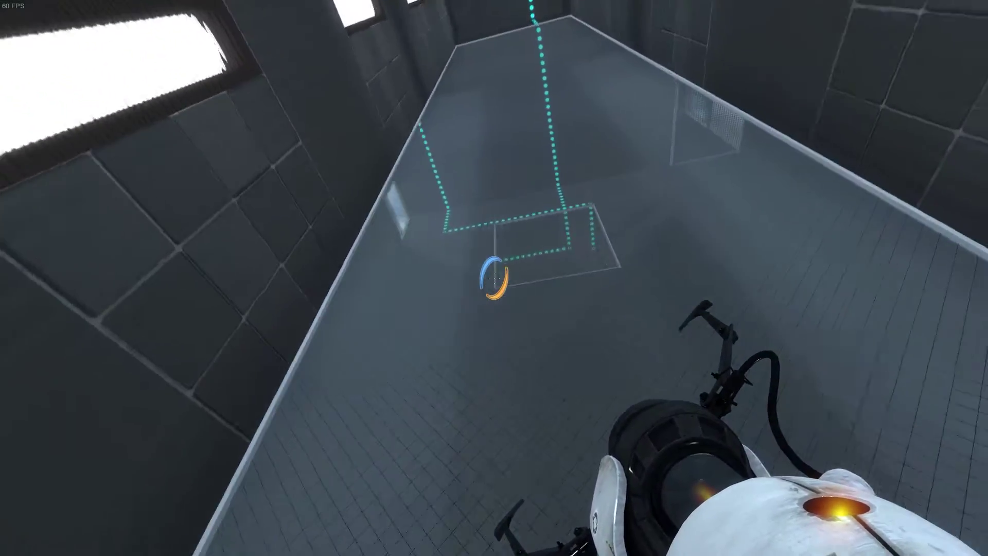
pyautogui.press('w')
pyautogui.press('w')
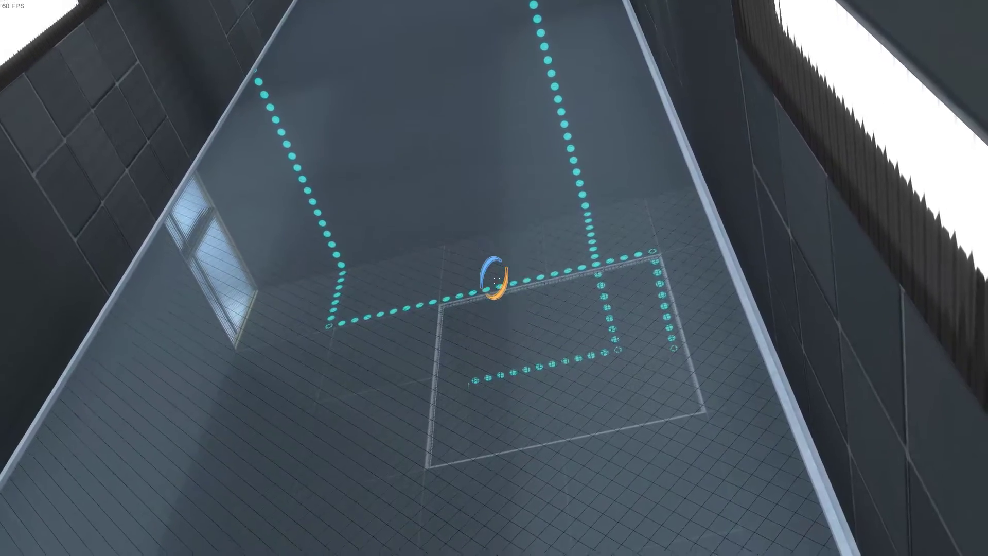
pyautogui.moveTo(494, 278); pyautogui.dragTo(493, 154)
pyautogui.press('w')
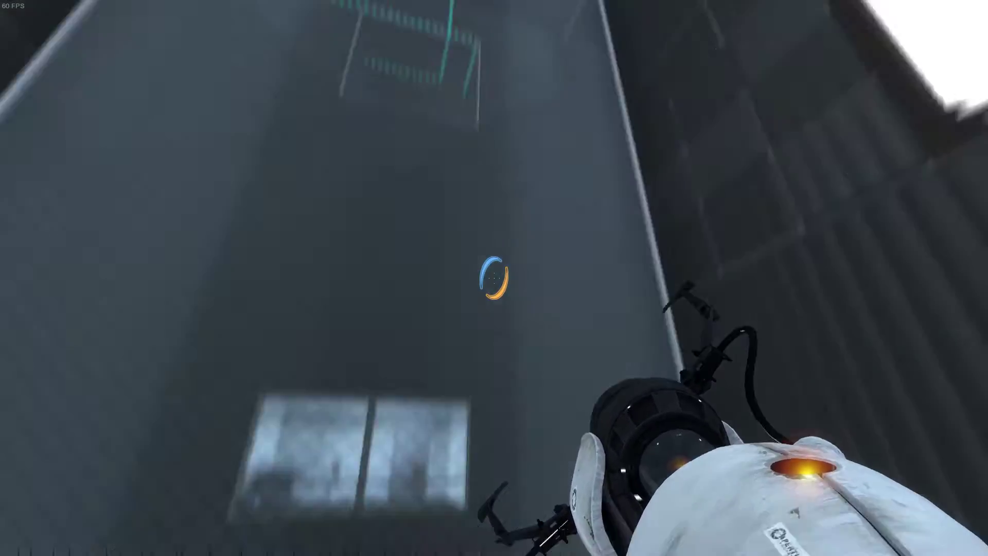
pyautogui.press('w')
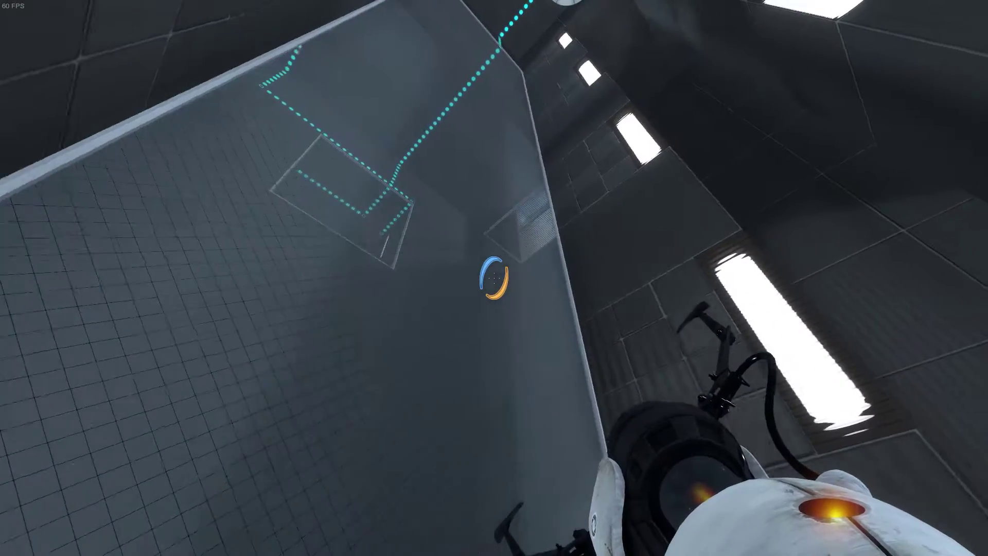
pyautogui.press('w')
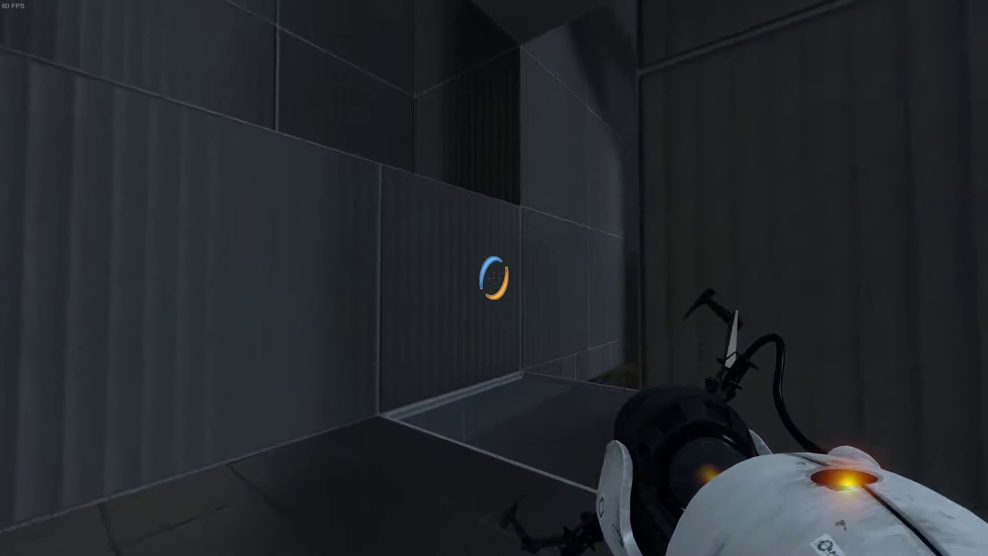
pyautogui.press('w')
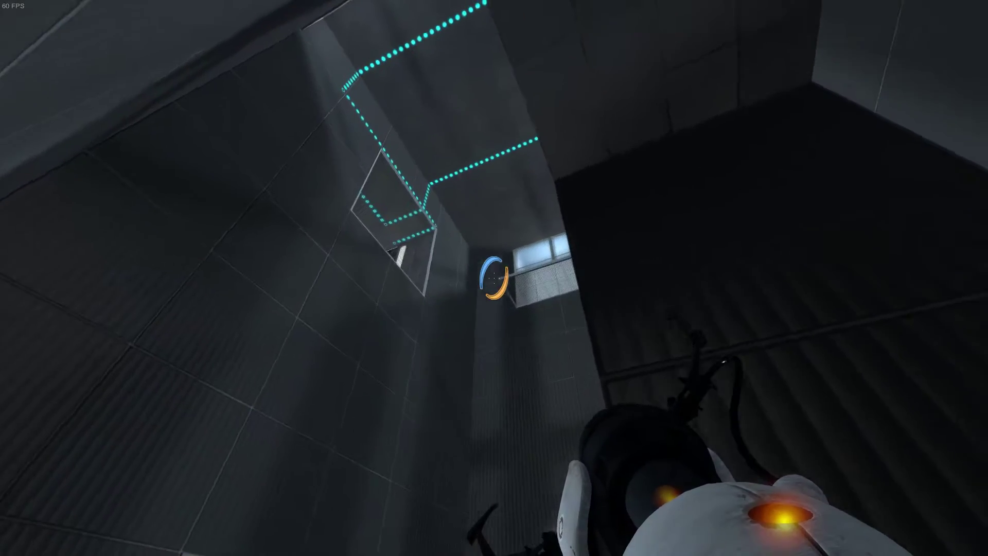
pyautogui.press('w')
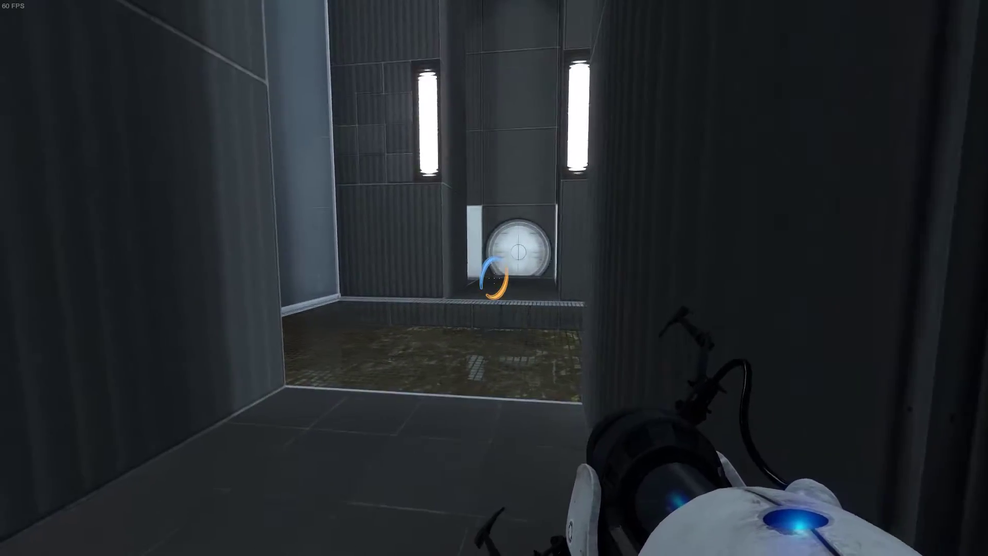
# - Place a portal on the panel beside the round door and walk through it
pyautogui.press('w')
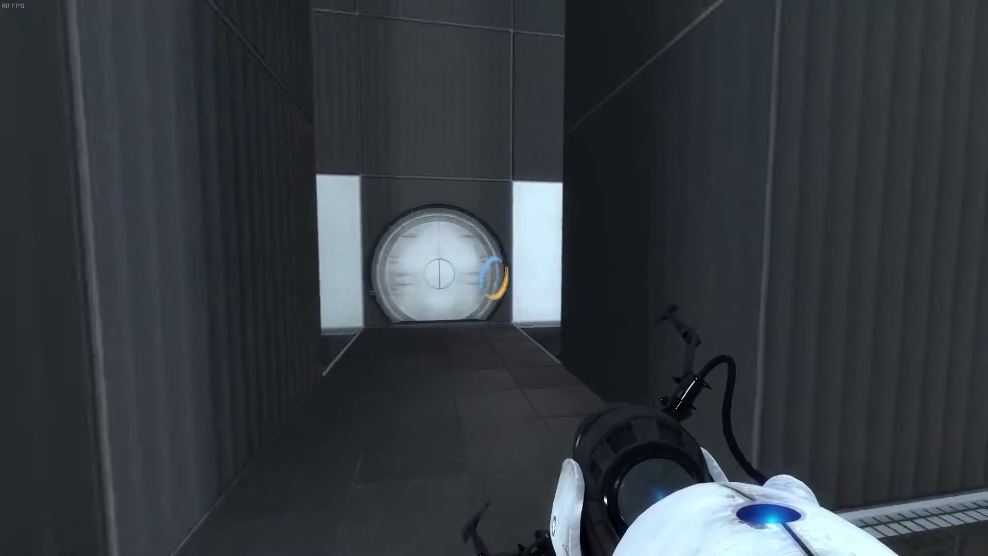
pyautogui.press('w')
pyautogui.click(494, 278)
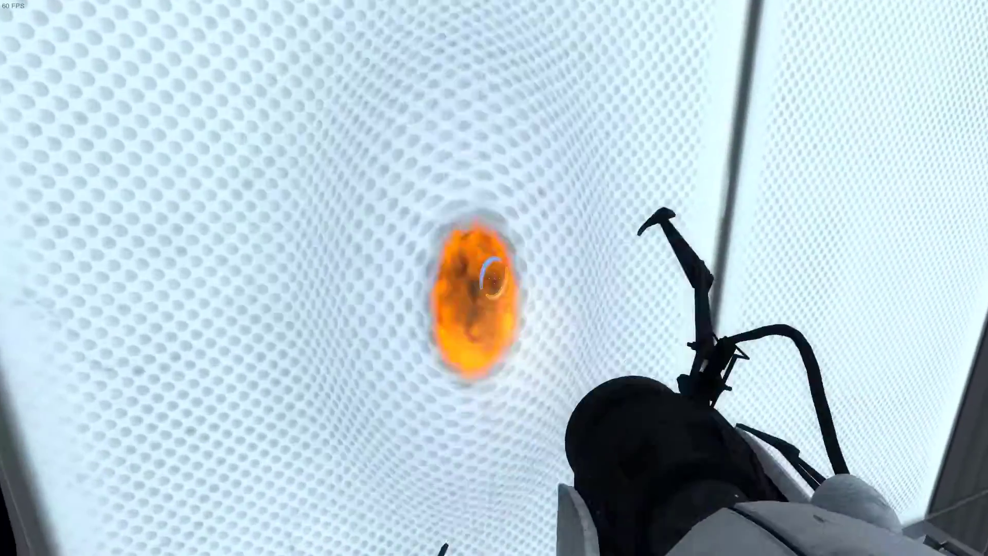
pyautogui.press('w')
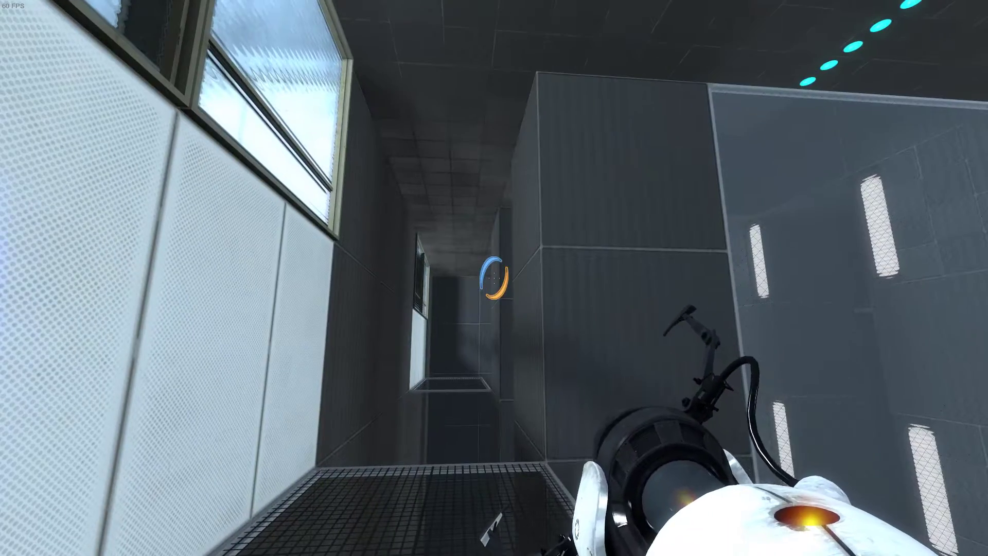
# - Put a portal on the white panel wall and pass through into the corridor
pyautogui.press('w')
pyautogui.press('w')
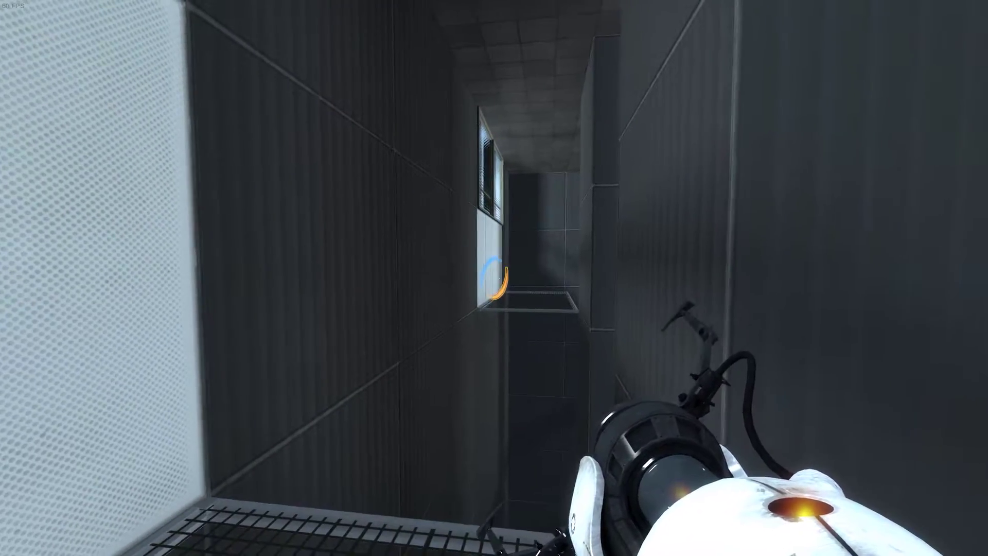
pyautogui.click(494, 278)
pyautogui.press('w')
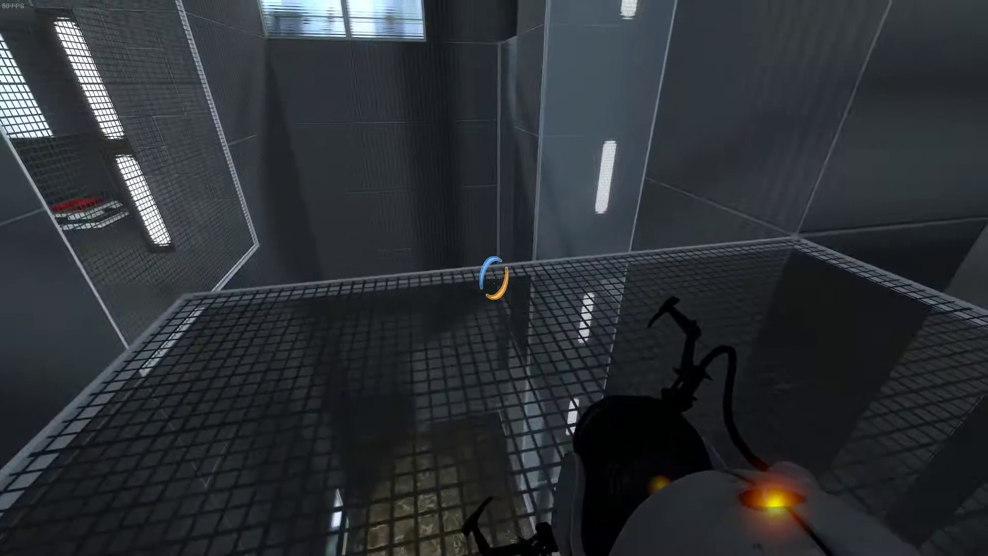
pyautogui.press('w')
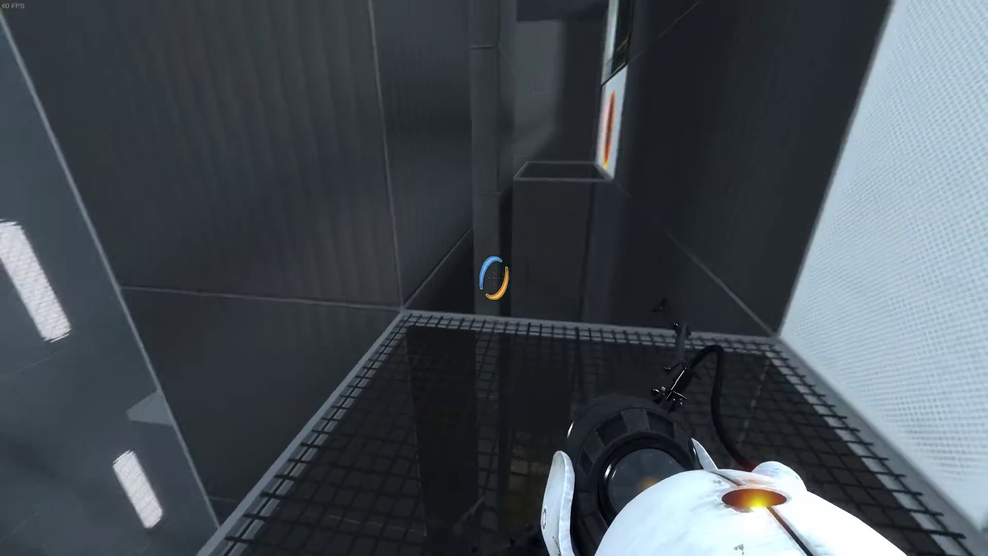
pyautogui.press('w')
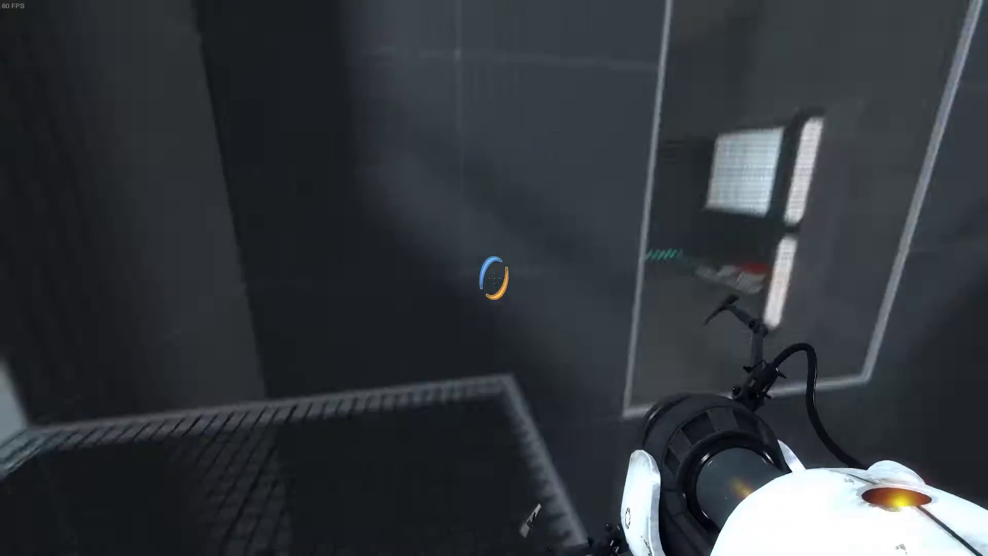
# - Drop through the portal onto the grated floor and approach the meshed wall panel
pyautogui.press('w')
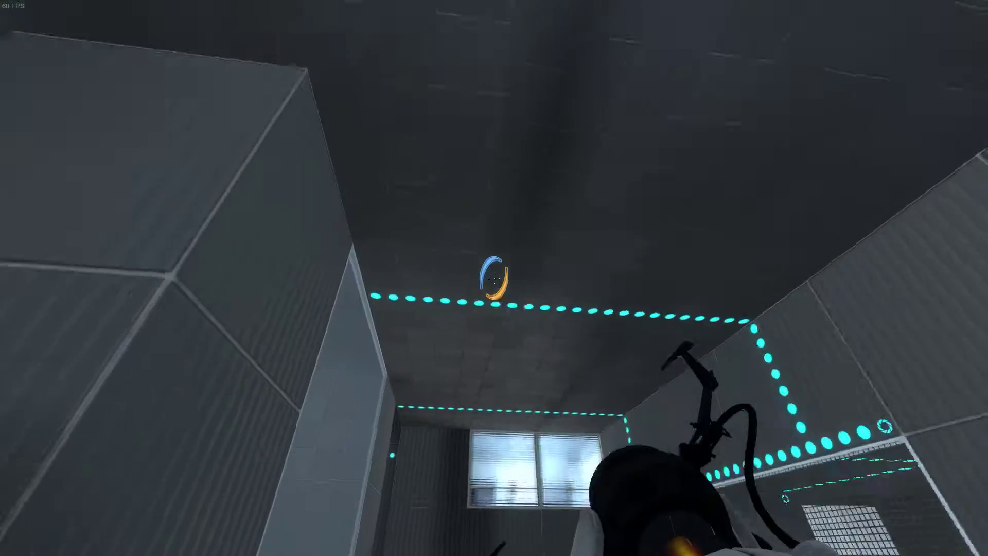
pyautogui.press('w')
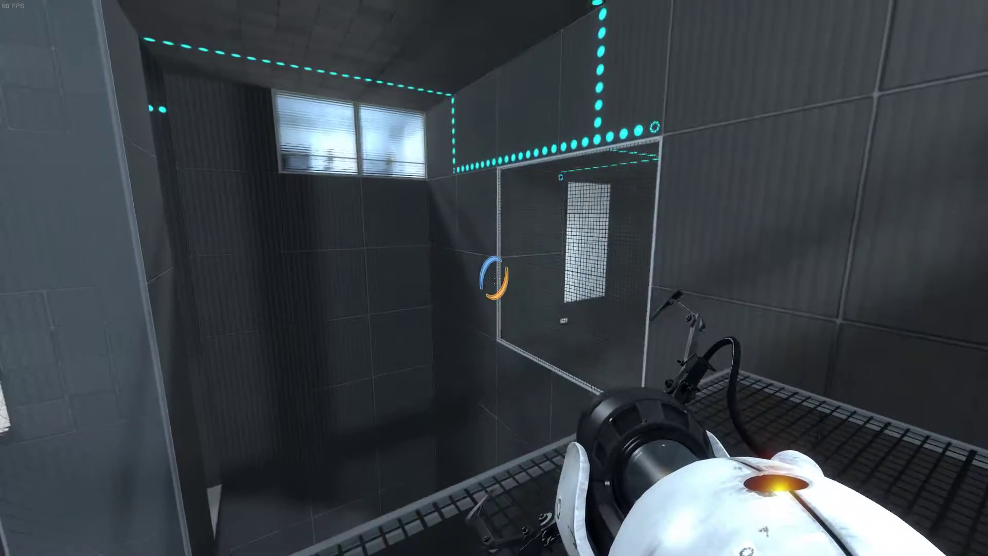
pyautogui.press('w')
pyautogui.press('w')
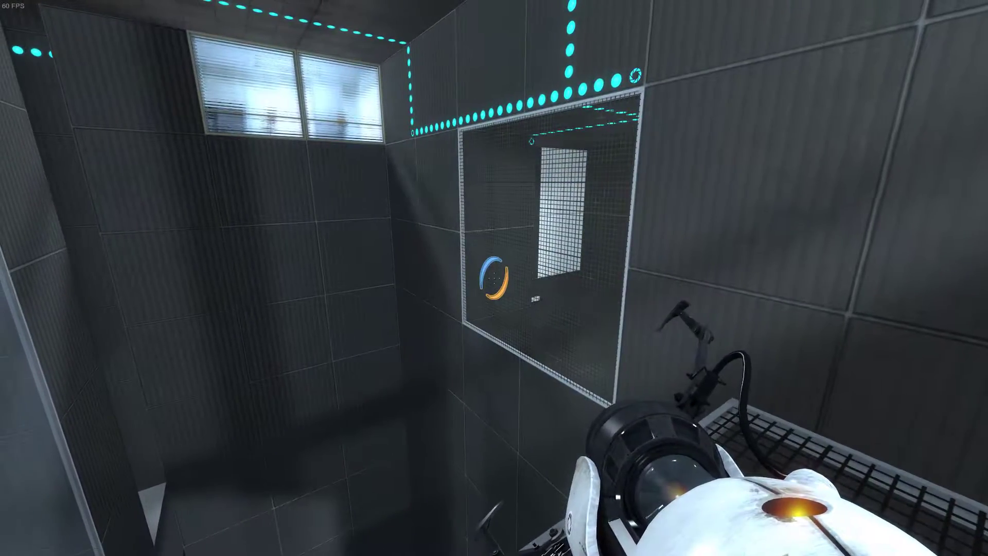
pyautogui.press('w')
pyautogui.press('w')
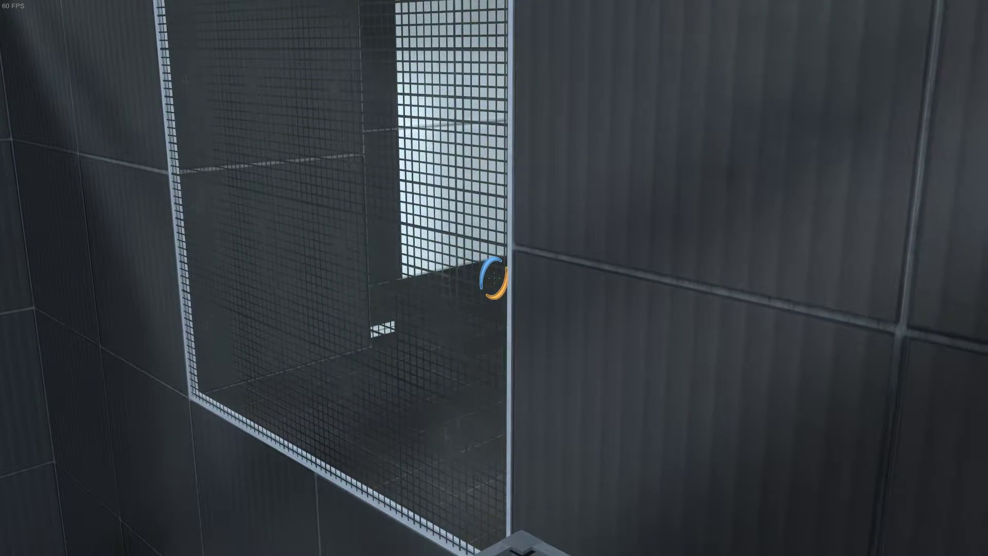
# - Step through a new orange portal and fire a blue portal onto the white wall
pyautogui.rightClick(494, 277)
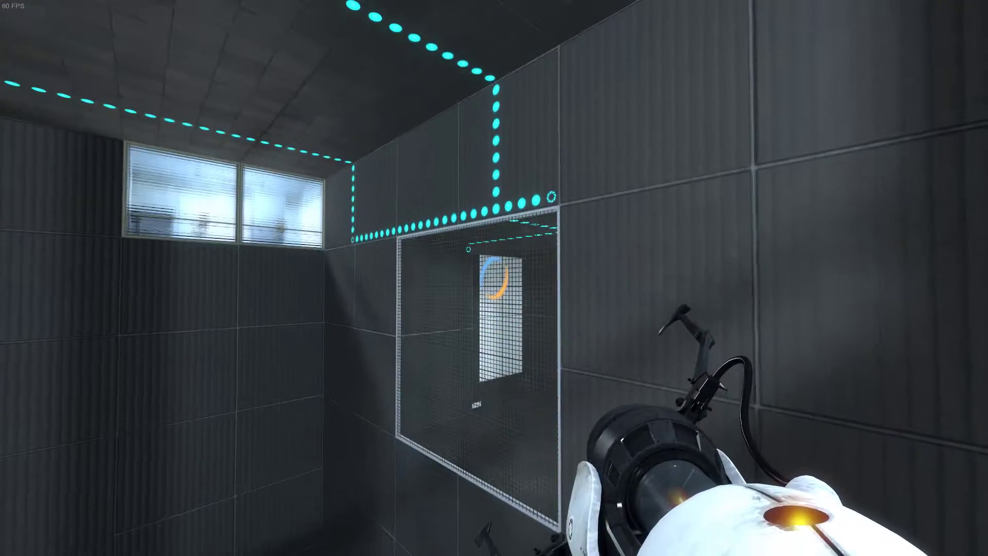
pyautogui.press('w')
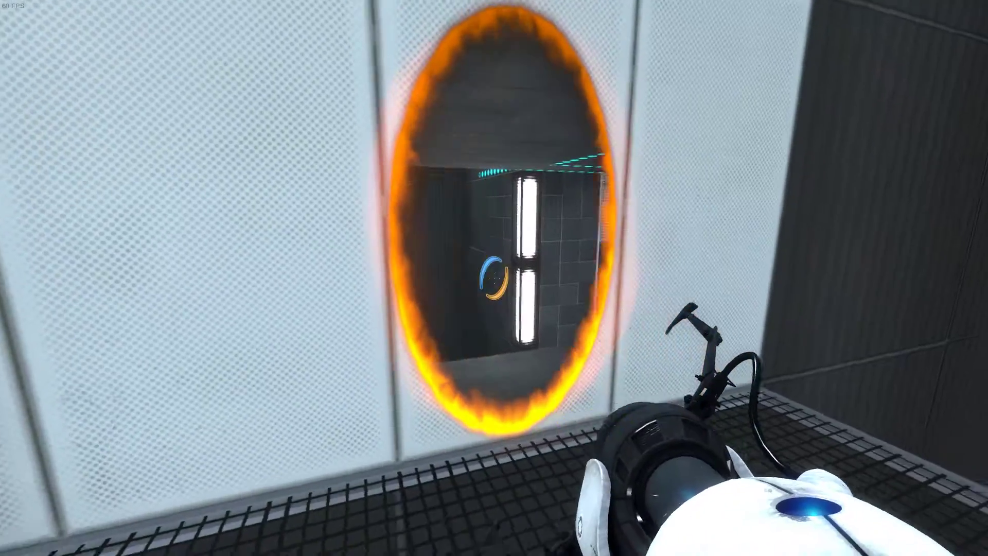
pyautogui.press('w')
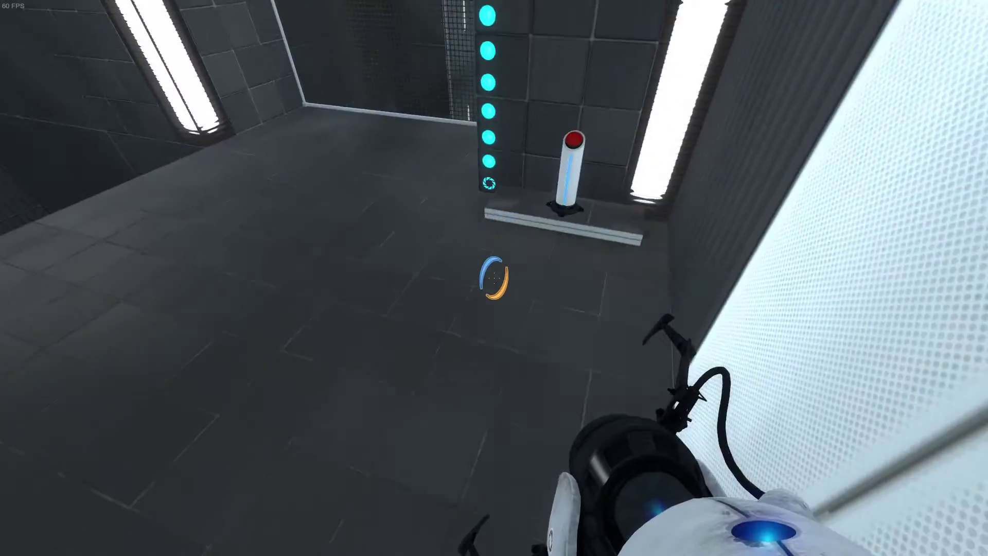
pyautogui.click(494, 278)
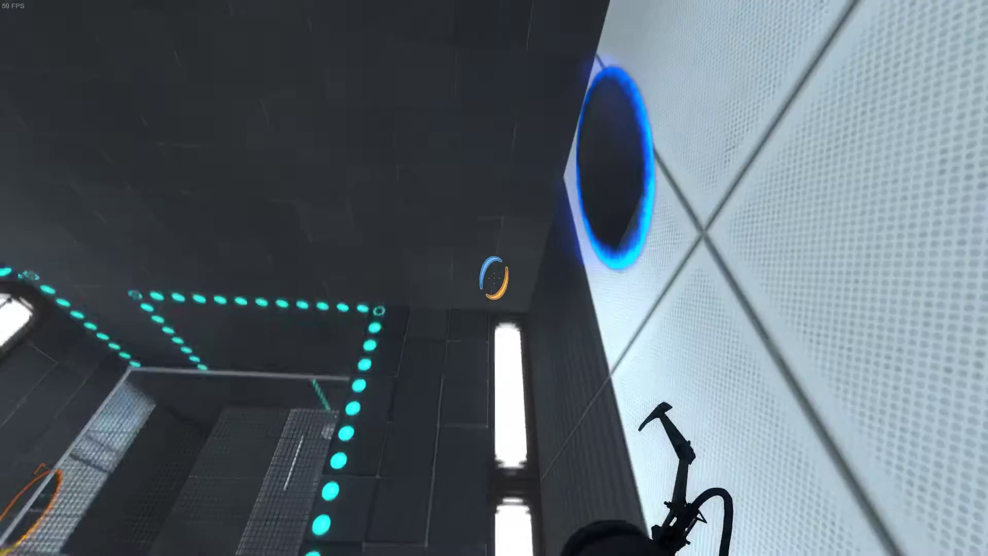
# - Shoot an orange portal near the button pedestal and drop into the portal room
pyautogui.press('w')
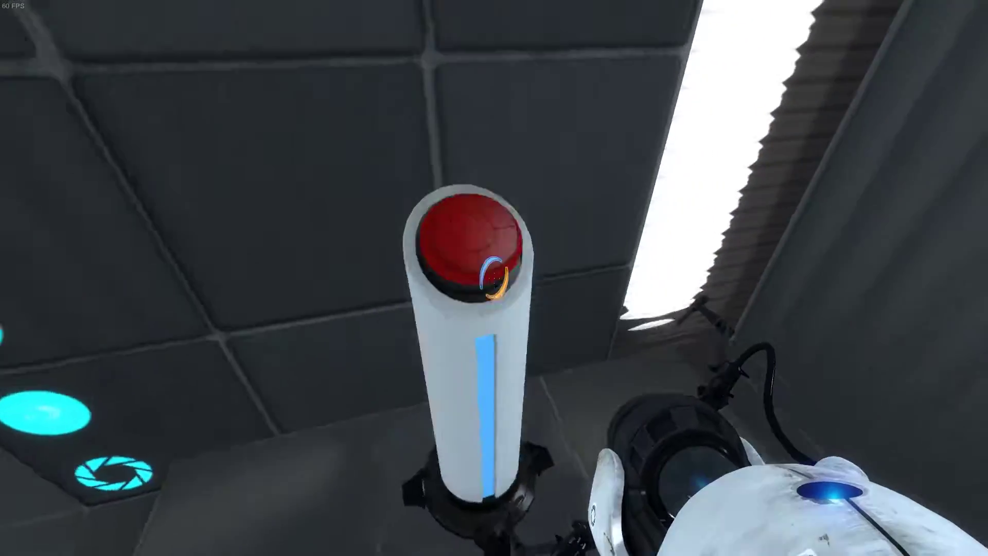
pyautogui.rightClick(494, 278)
pyautogui.press('w')
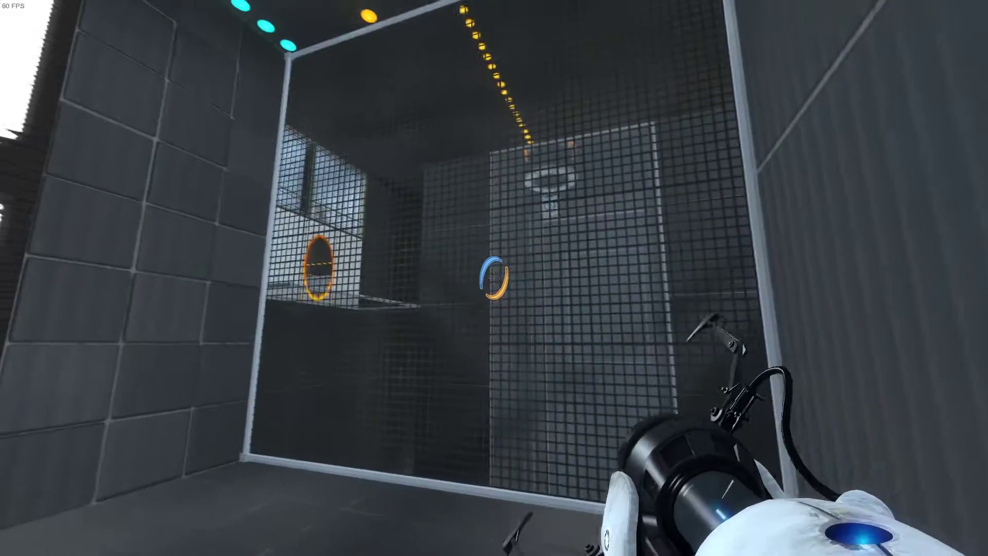
pyautogui.press('w')
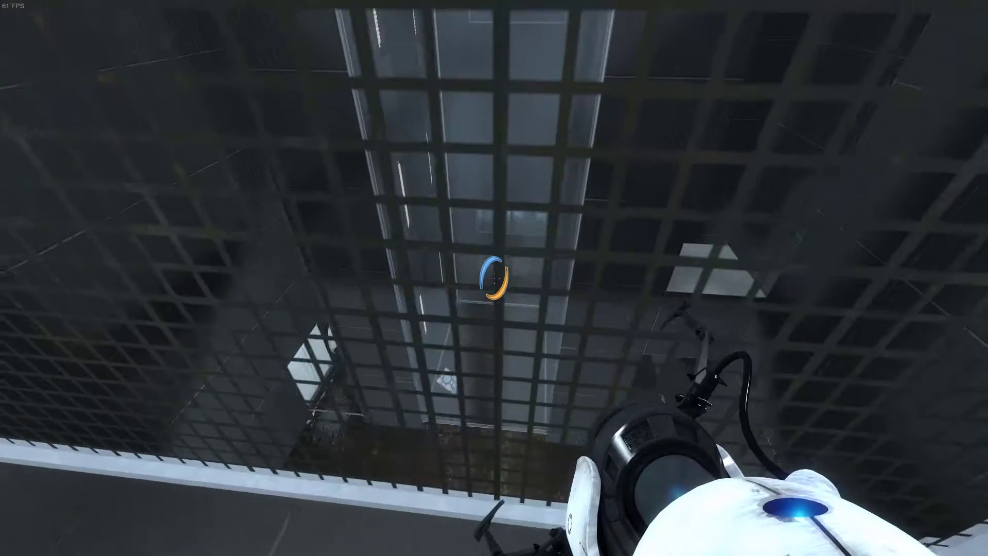
pyautogui.press('w')
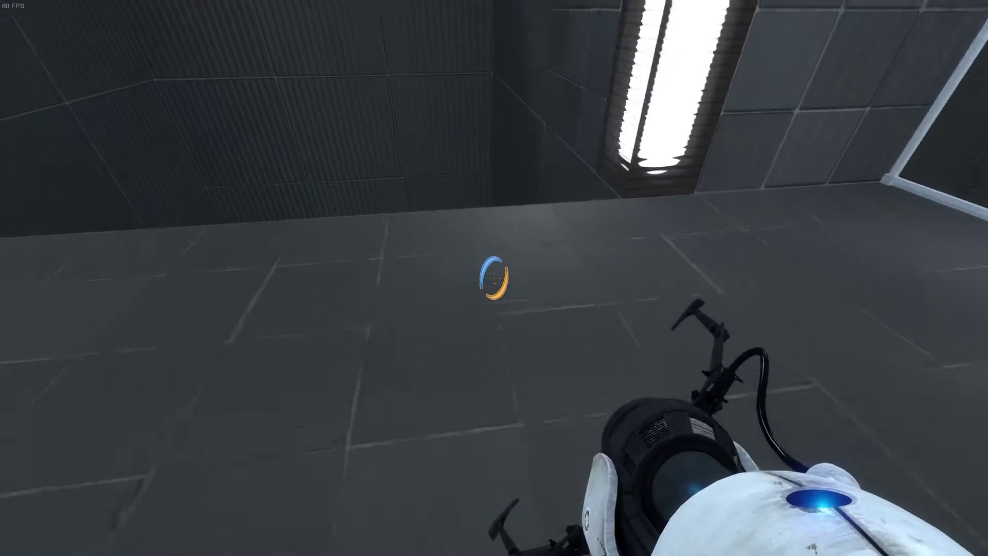
# - Cross past the button pedestal through the blue portal and reach the cube room
pyautogui.press('w')
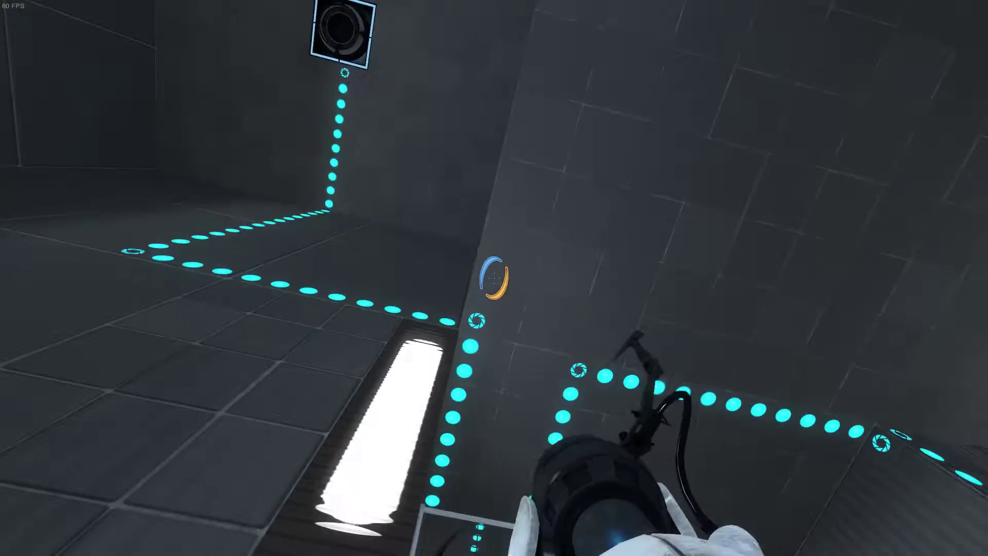
pyautogui.press('w')
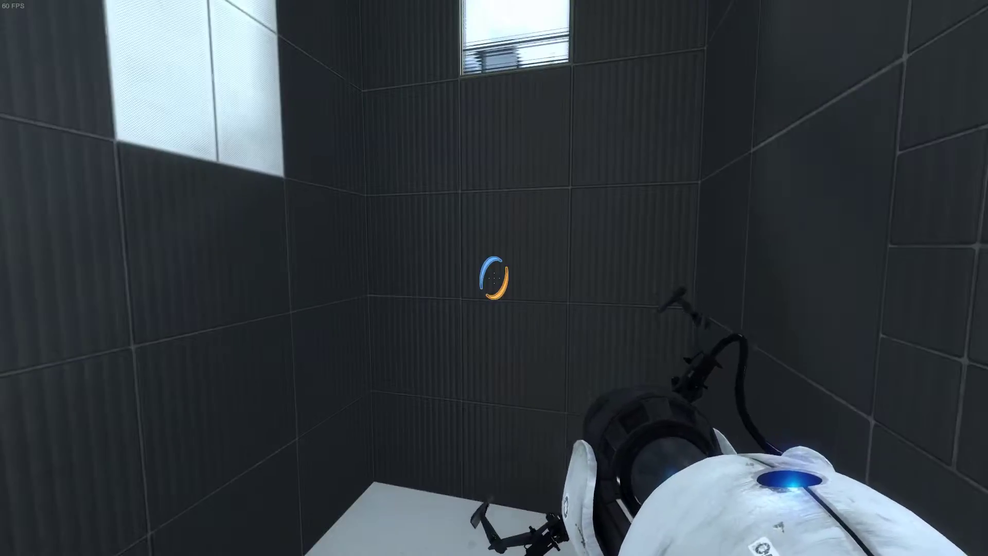
pyautogui.press('w')
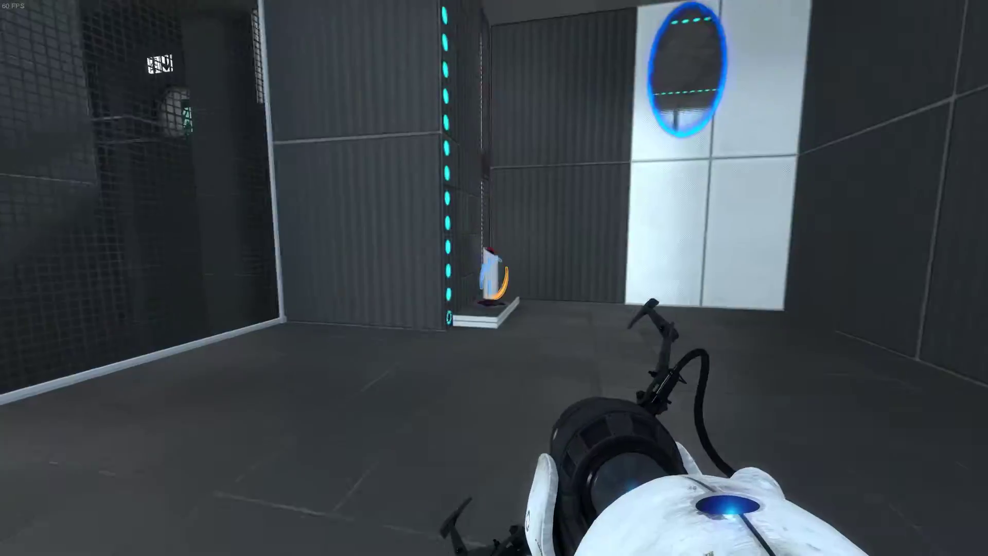
pyautogui.press('w')
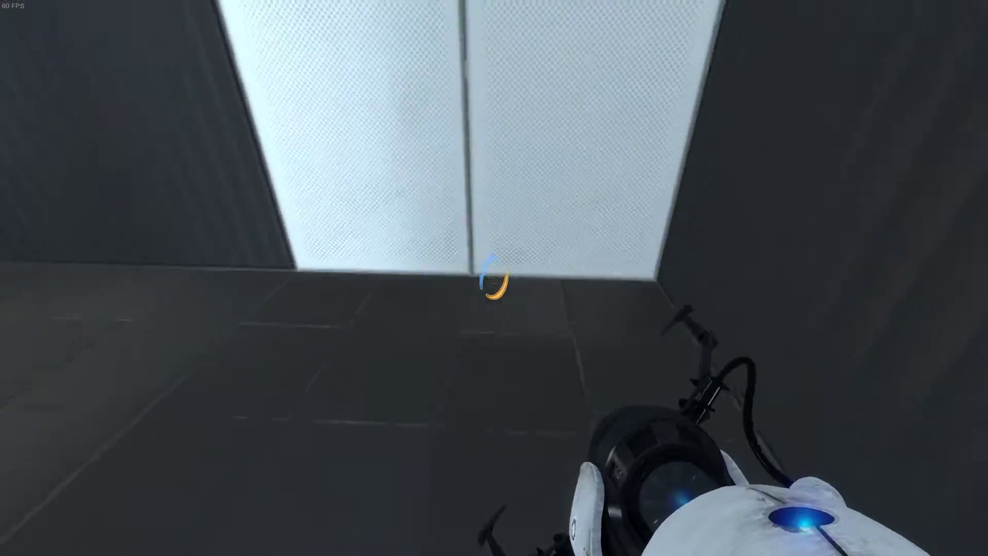
pyautogui.press('w')
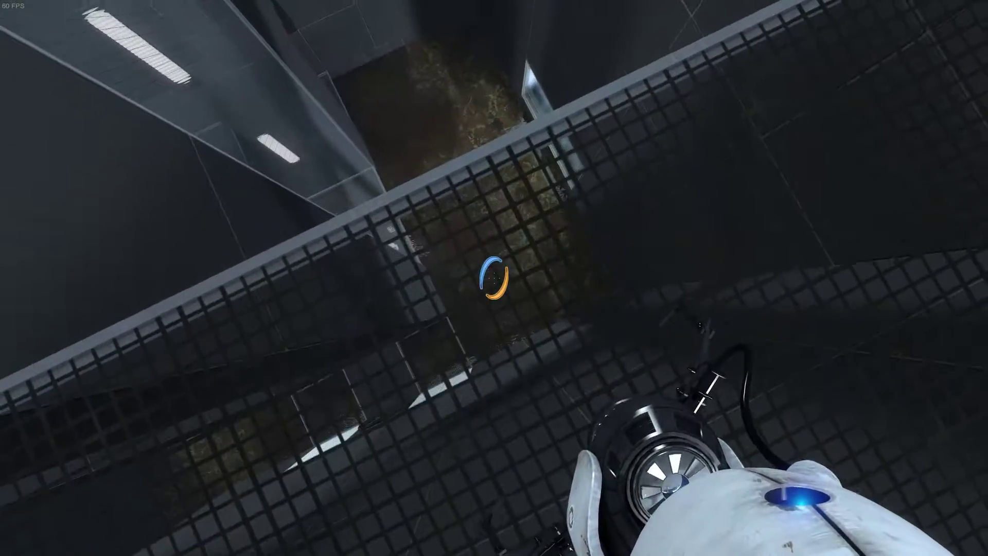
pyautogui.press('w')
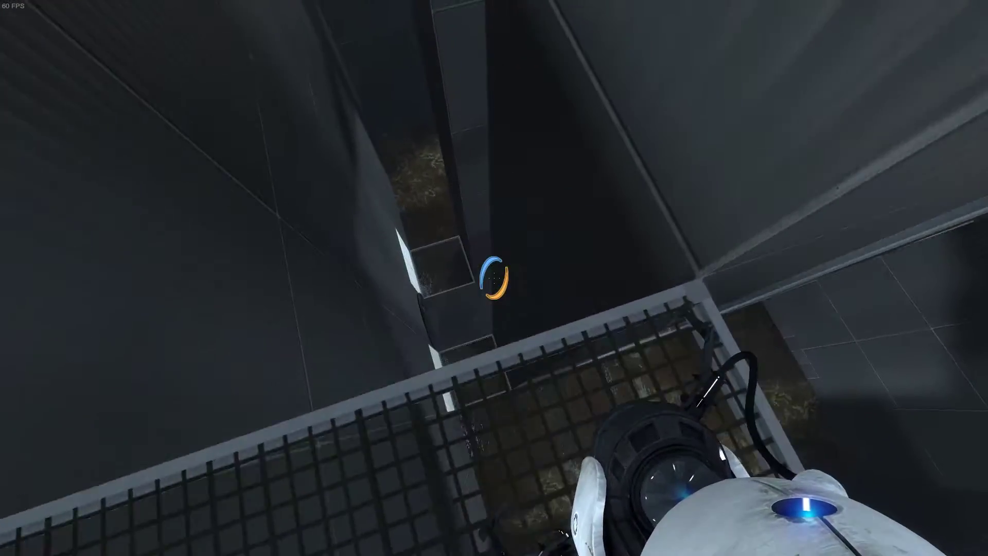
pyautogui.press('w')
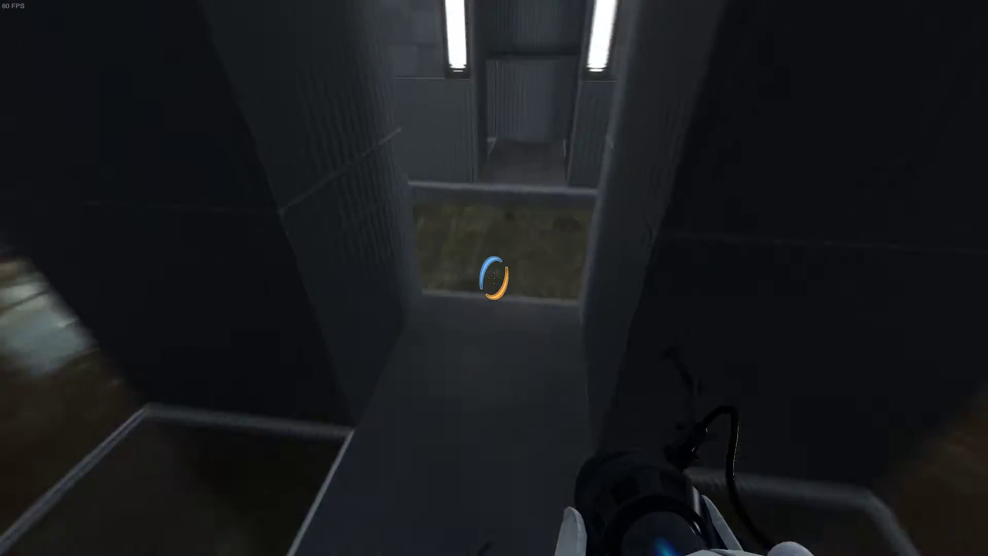
# - Grab the storage cube, fire an orange portal on the white wall and pick the cube up again
pyautogui.press('w')
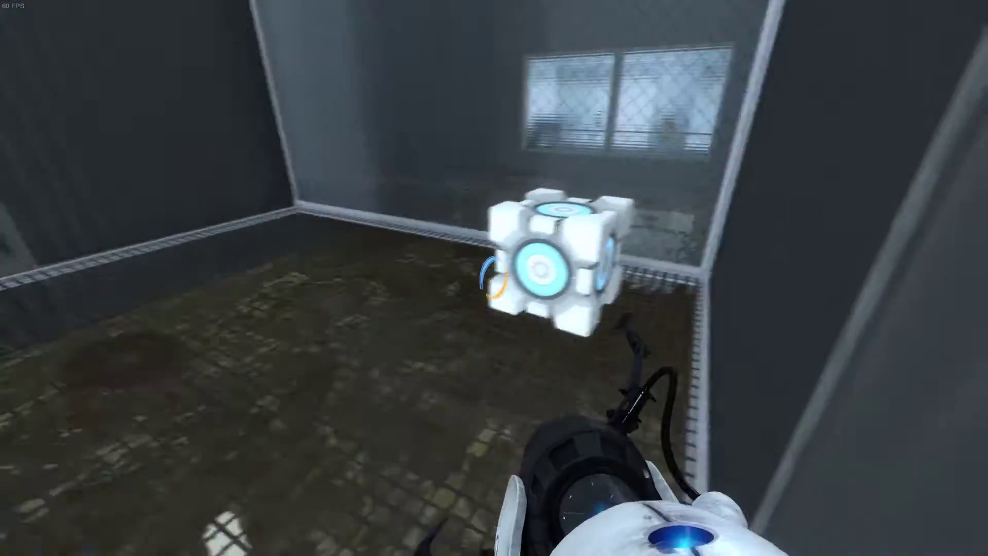
pyautogui.press('e')
pyautogui.press('w')
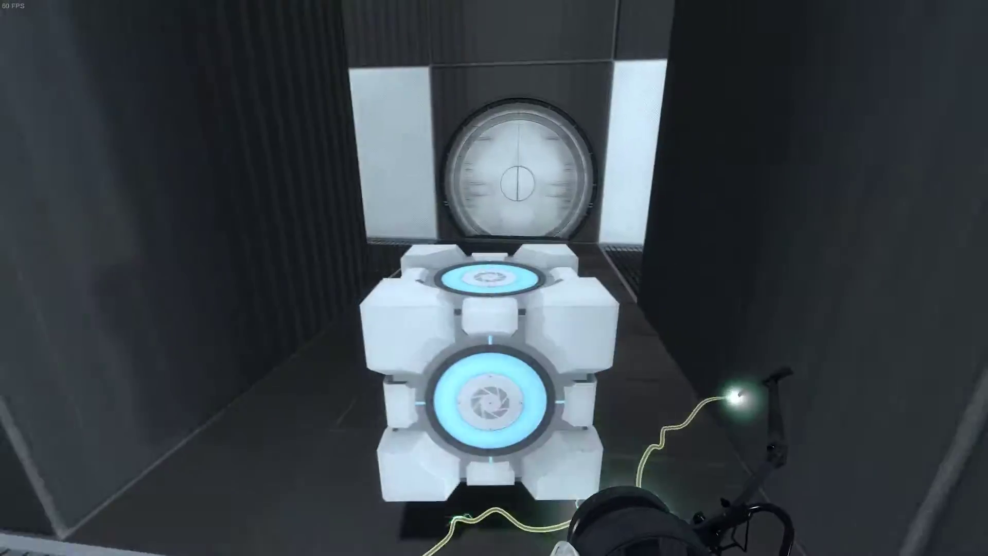
pyautogui.press('w')
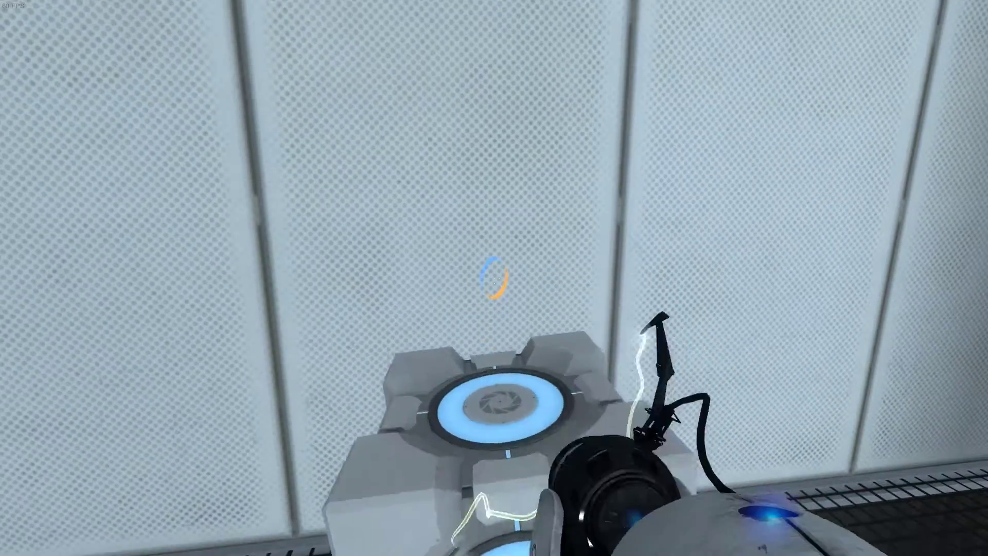
pyautogui.click(494, 278)
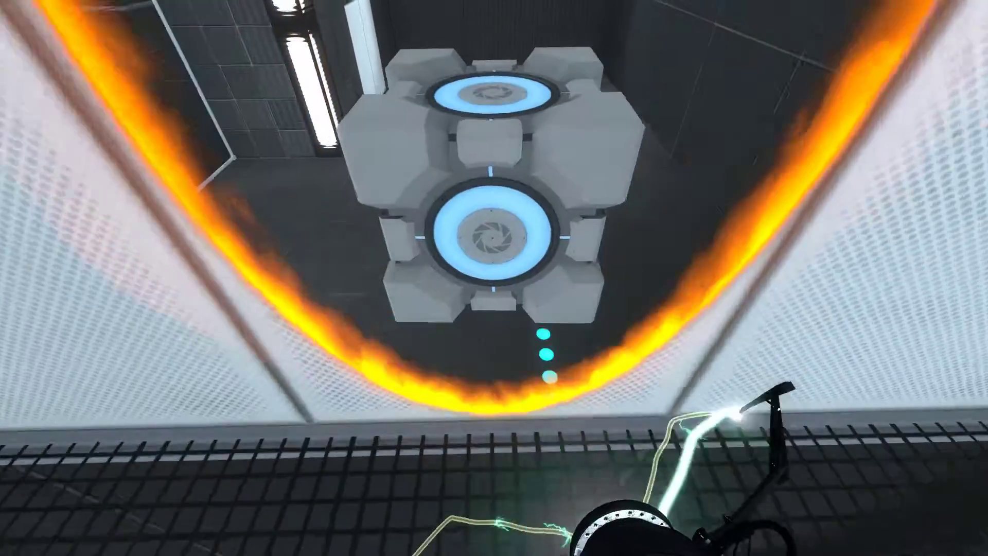
pyautogui.press('e')
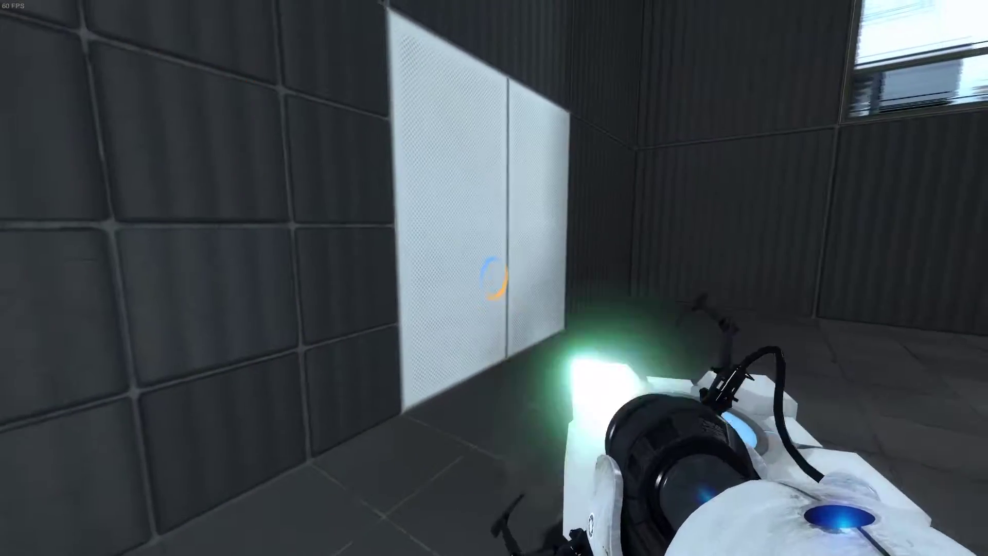
# - Carry the cube through an orange portal on the white panel, then fire a blue portal
pyautogui.click(495, 278)
pyautogui.press('w')
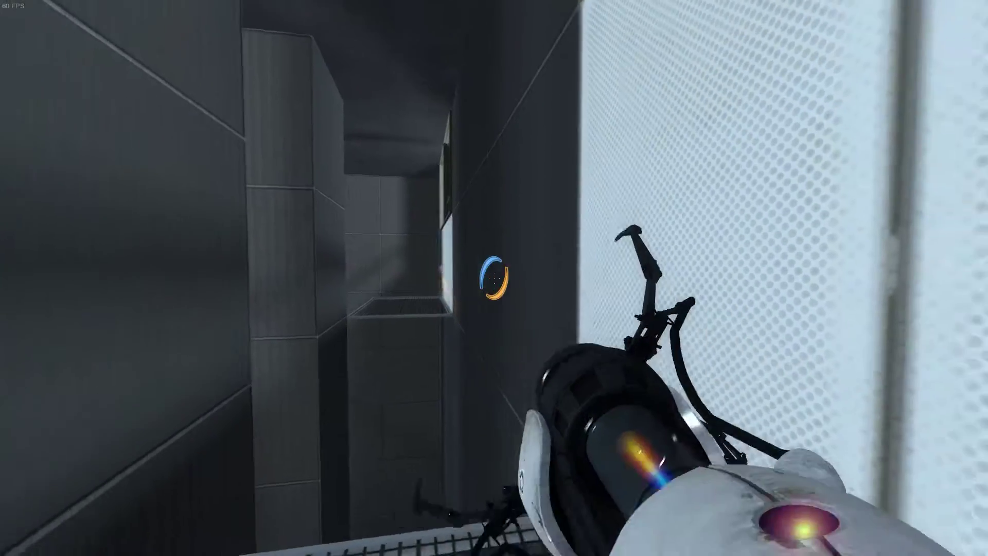
pyautogui.click(494, 278)
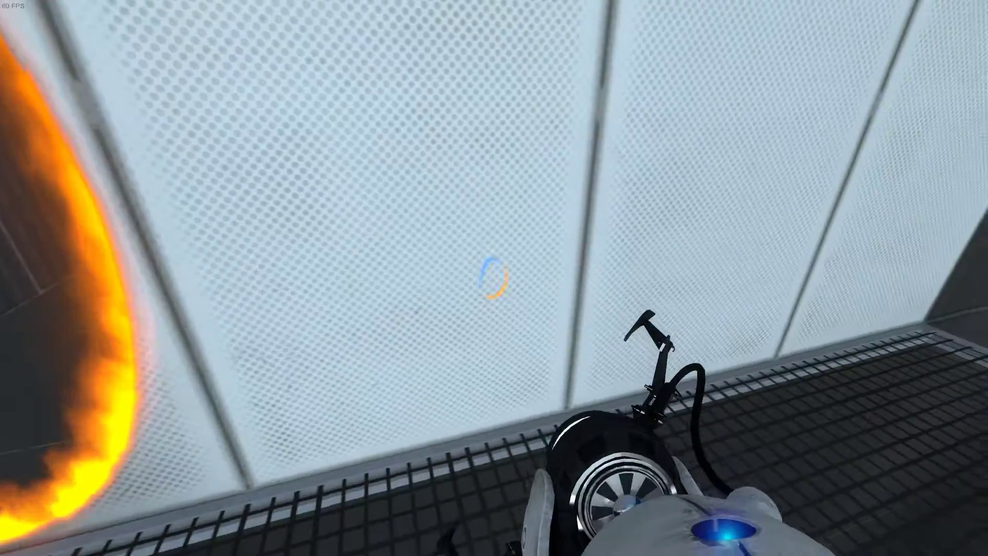
# - Fire an orange portal on the wall ahead and walk through it into the tall room
pyautogui.rightClick(494, 274)
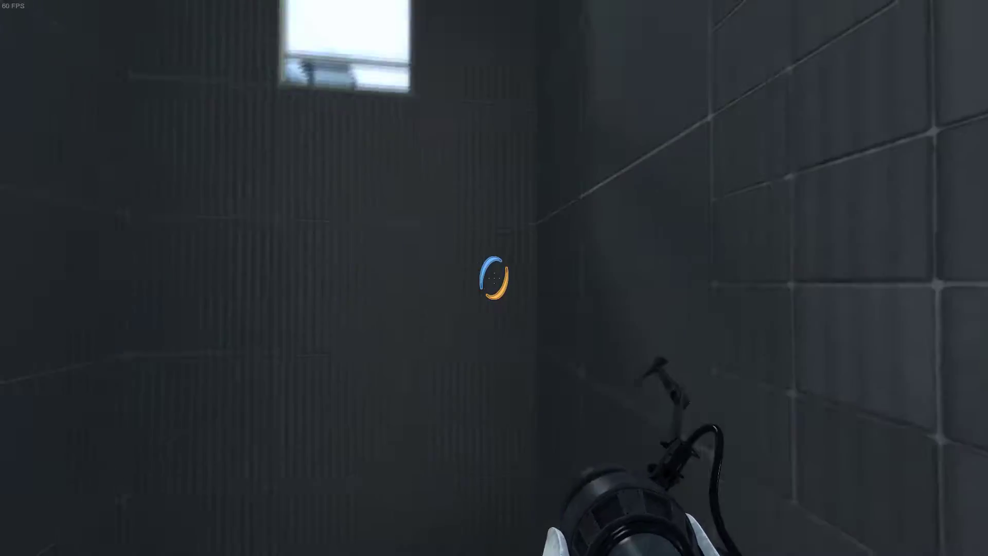
pyautogui.press('w')
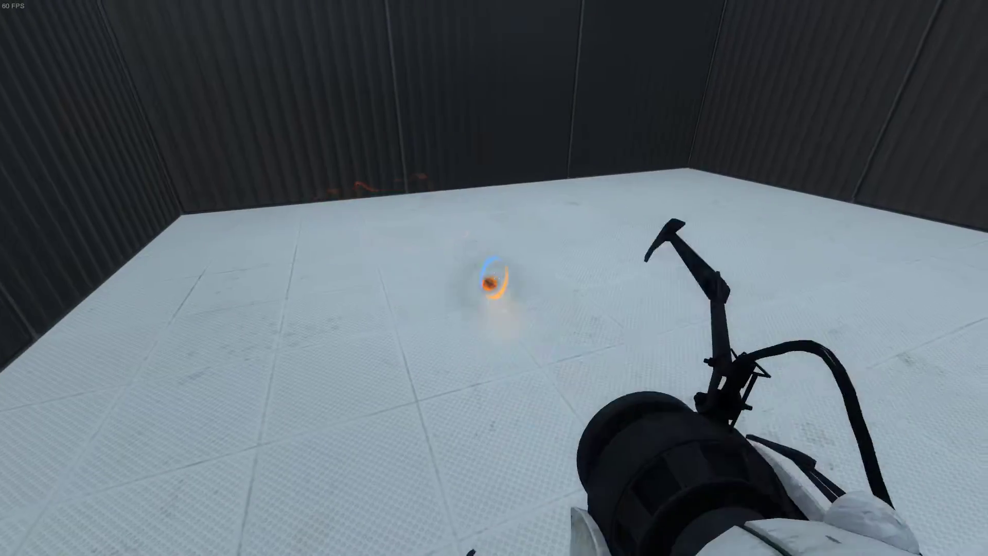
# - Place an orange portal on the floor and link it with a blue portal
pyautogui.rightClick(494, 278)
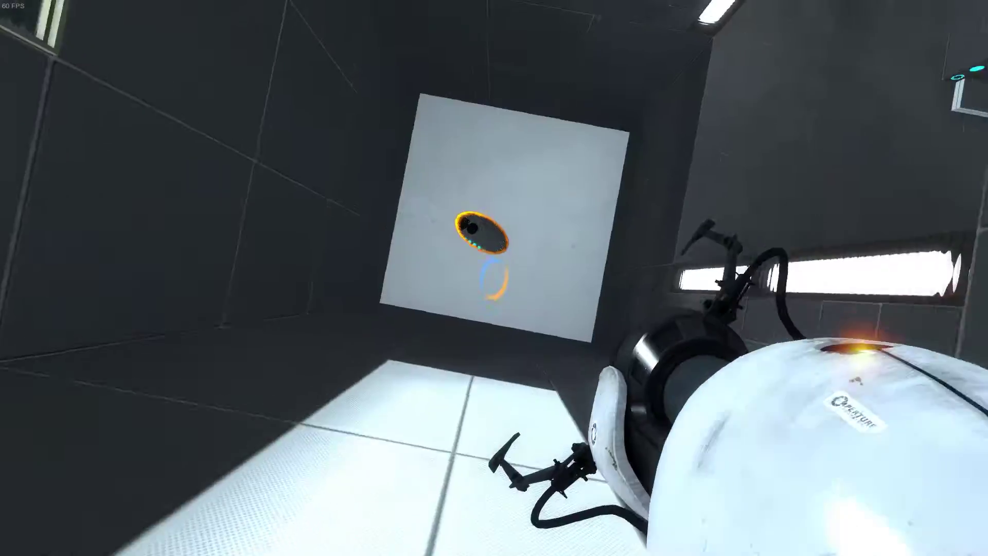
pyautogui.click(494, 278)
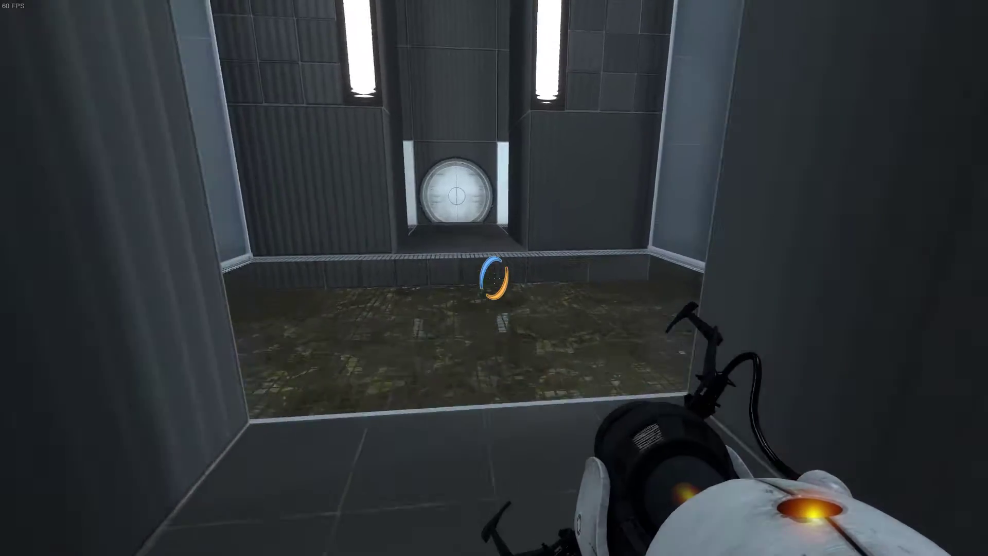
# - Portal through the wall right of the round door and open a blue portal on the white floor
pyautogui.rightClick(494, 278)
pyautogui.press('w')
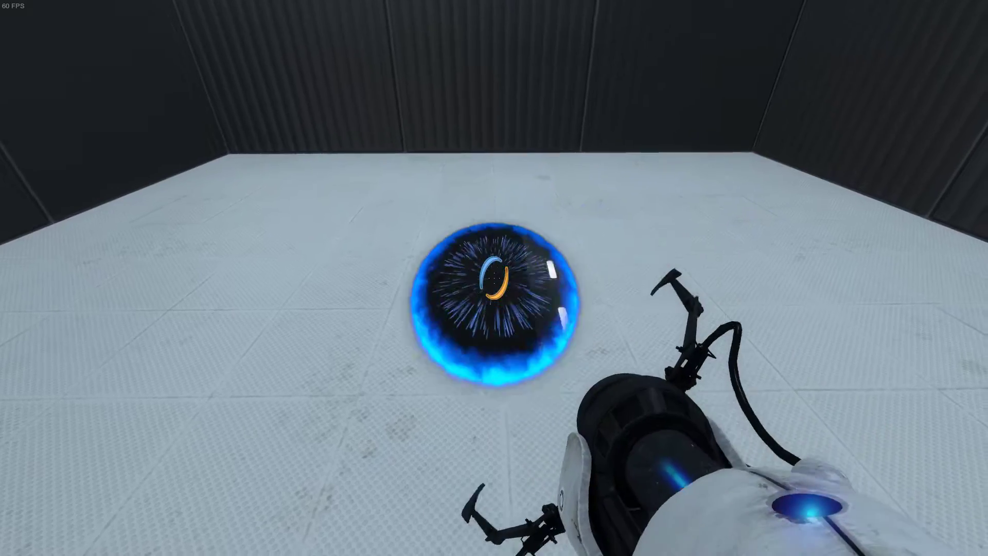
pyautogui.click(494, 279)
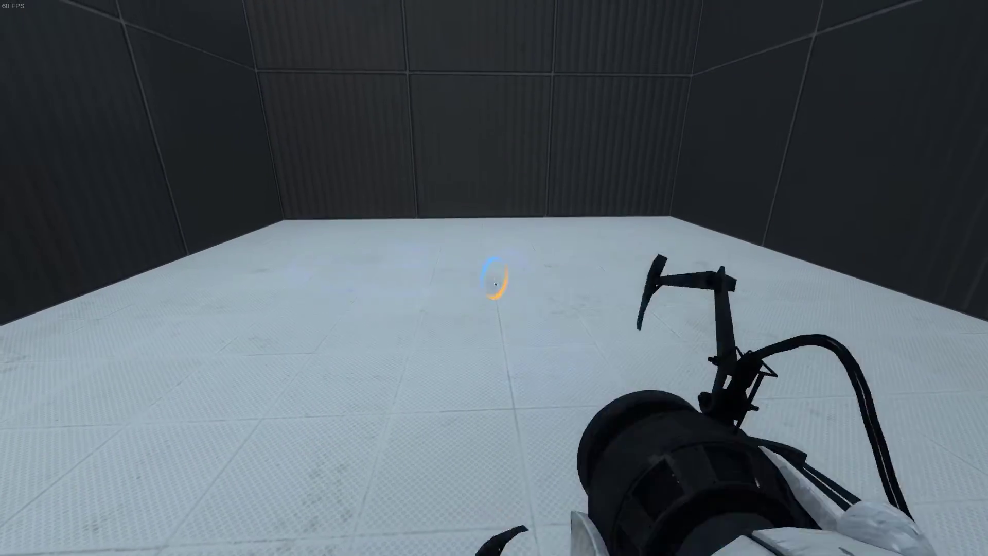
pyautogui.click(493, 278)
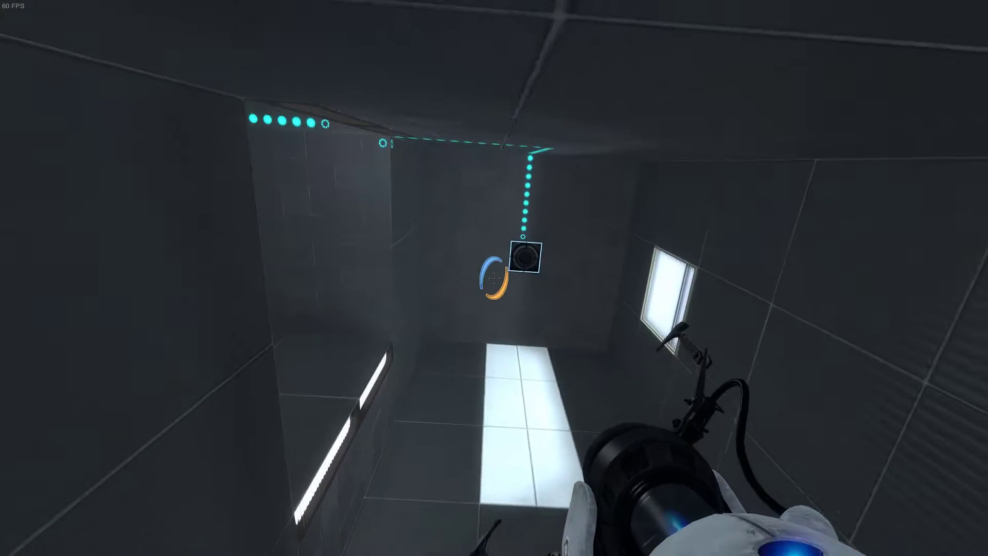
# - Shoot orange and blue portals onto the white surfaces, finishing with blue on the high shaft panel
pyautogui.rightClick(494, 278)
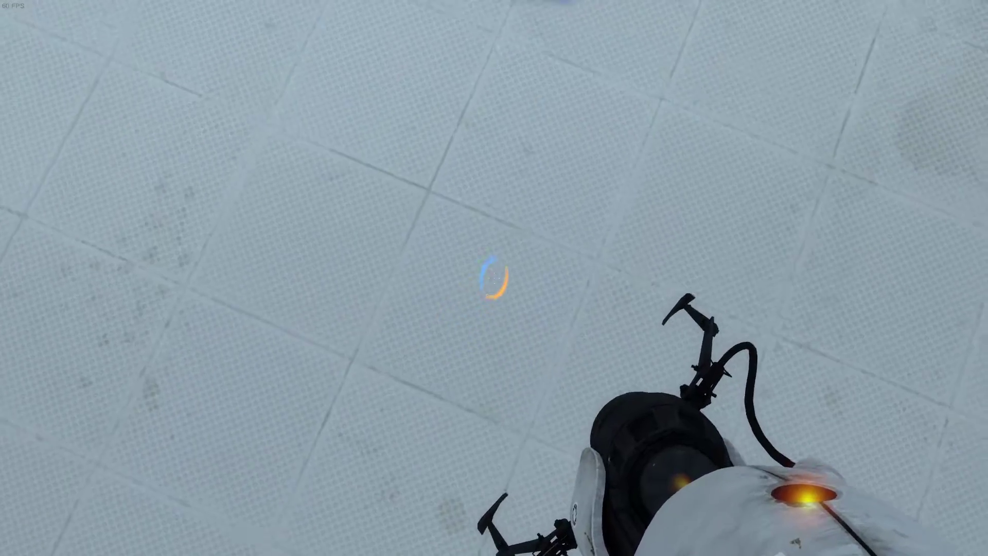
pyautogui.click(494, 278)
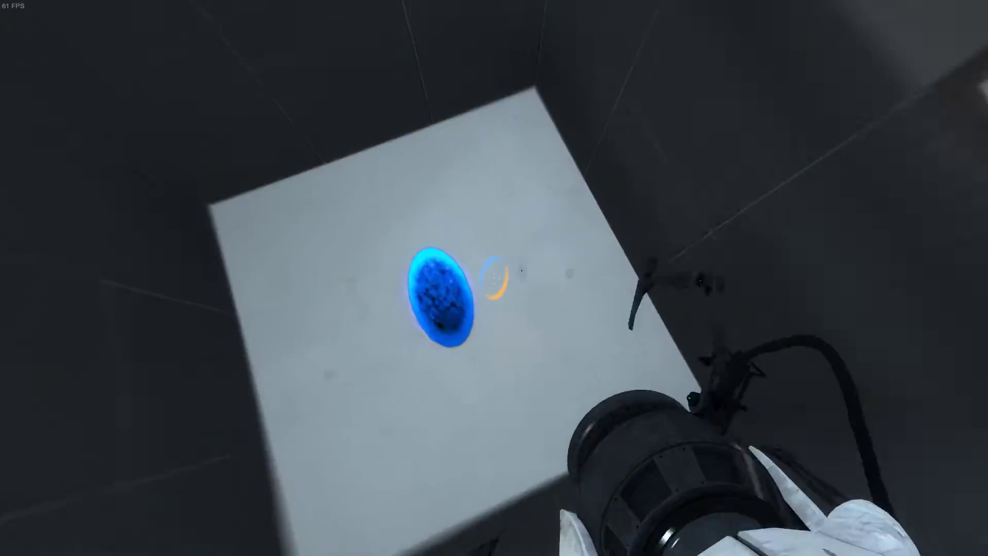
pyautogui.rightClick(494, 278)
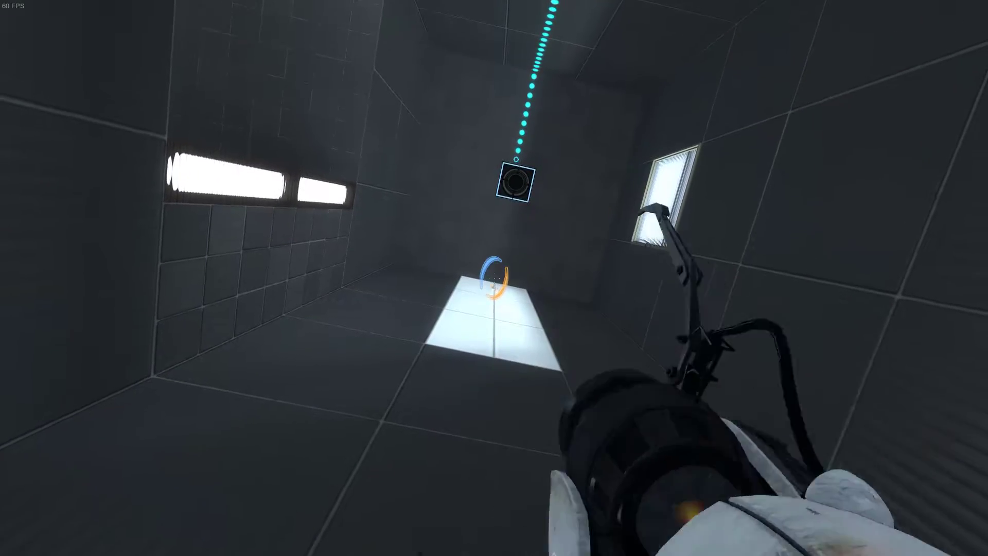
pyautogui.click(494, 278)
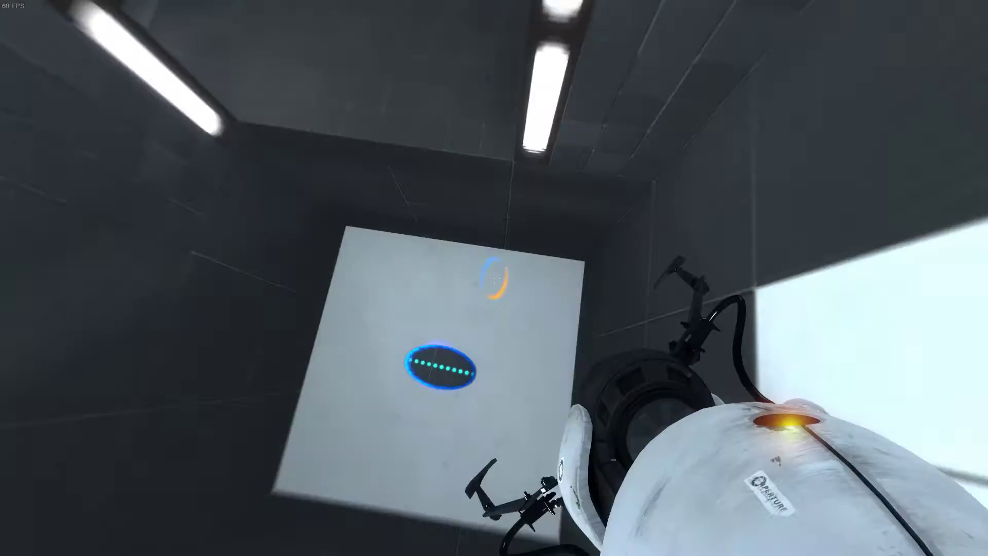
pyautogui.click(494, 278)
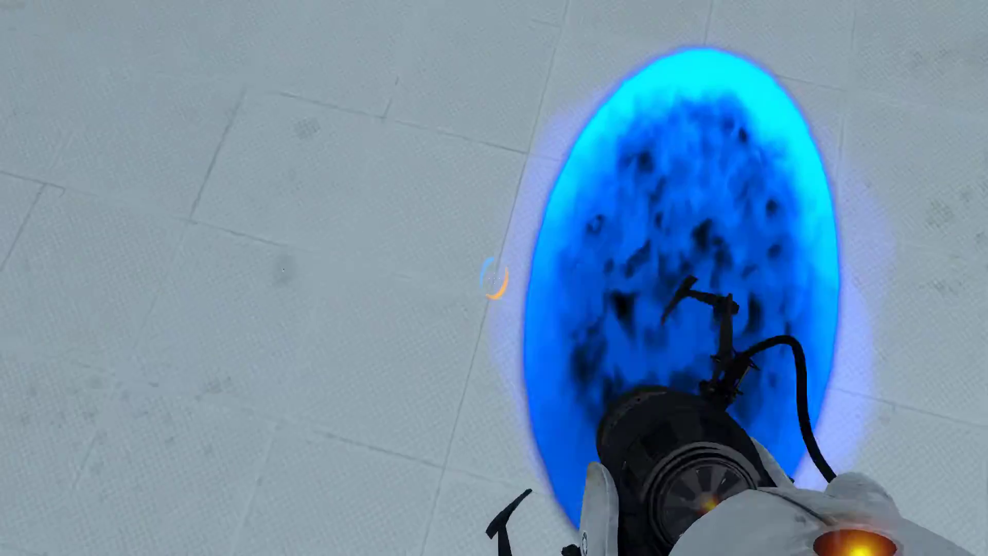
# - Shoot the orange portal onto the shaft's white panel and fall through it
pyautogui.rightClick(494, 278)
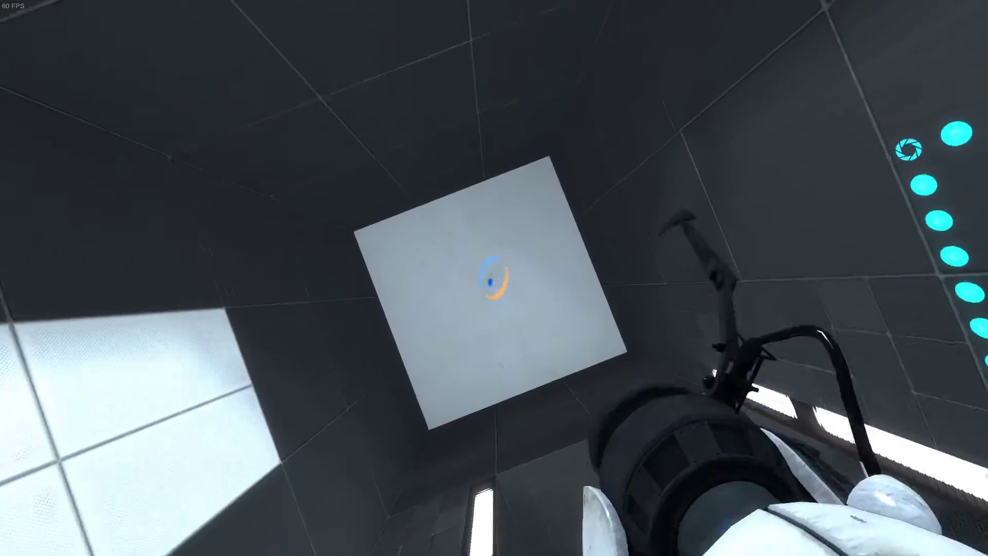
# - Shoot a blue portal onto the square white ceiling panel overhead
pyautogui.click(494, 279)
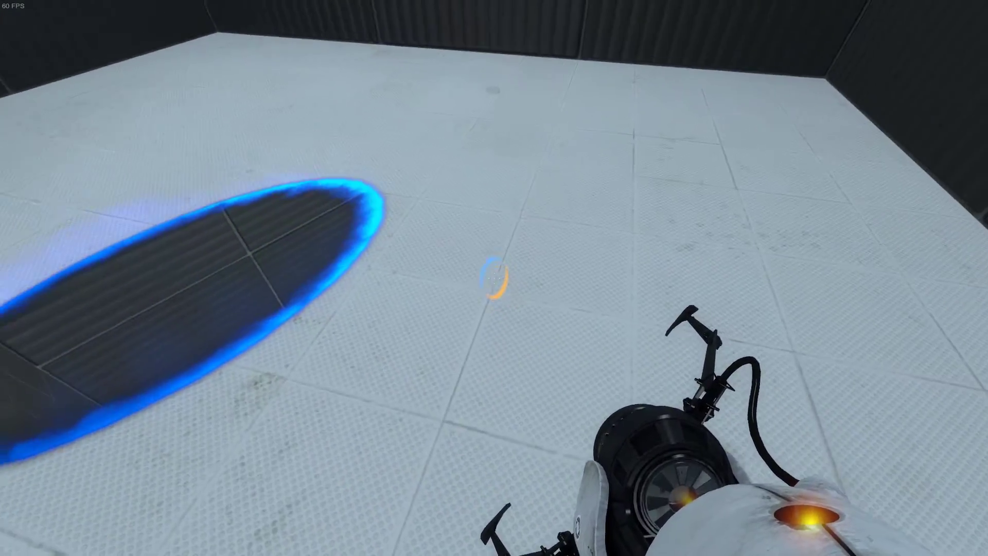
# - Move the blue portal to the white floor panel below, then head for the exit
pyautogui.click(495, 278)
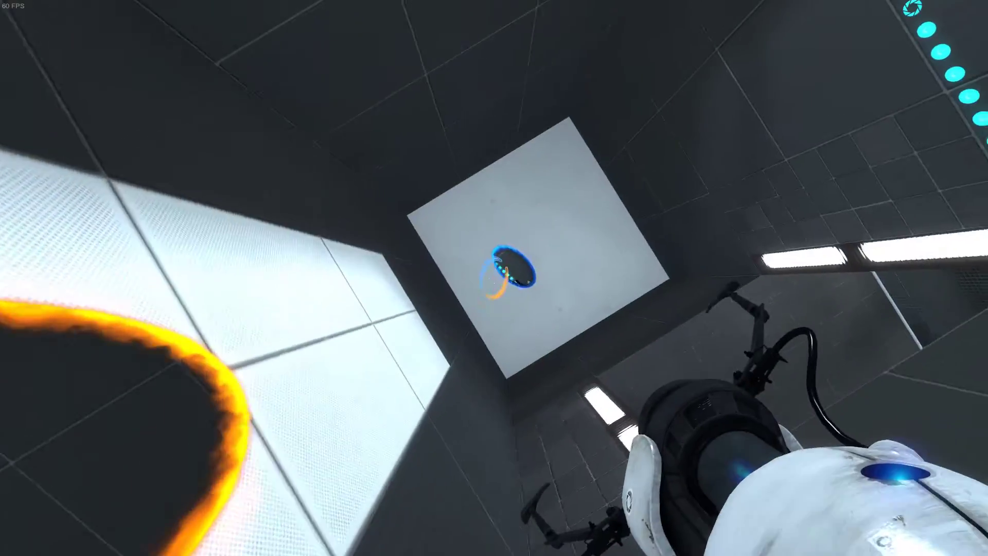
pyautogui.click(494, 278)
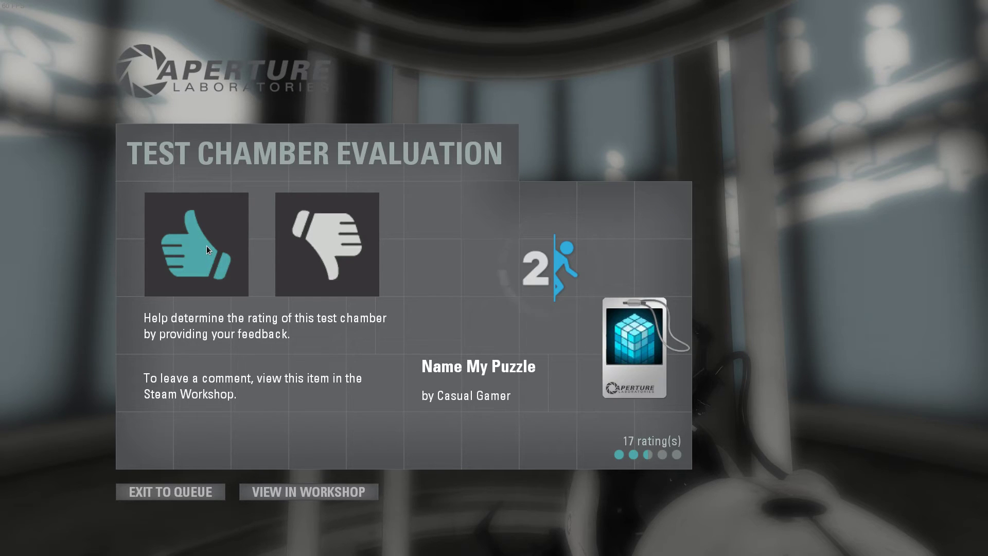
# - Rate Name My Puzzle thumbs-up on the Test Chamber Evaluation screen
pyautogui.click(206, 244)
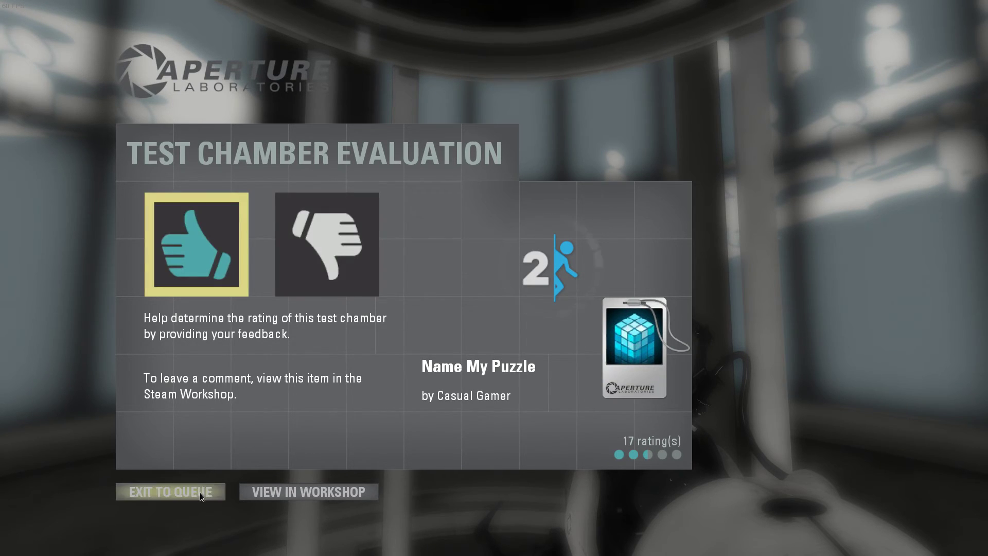